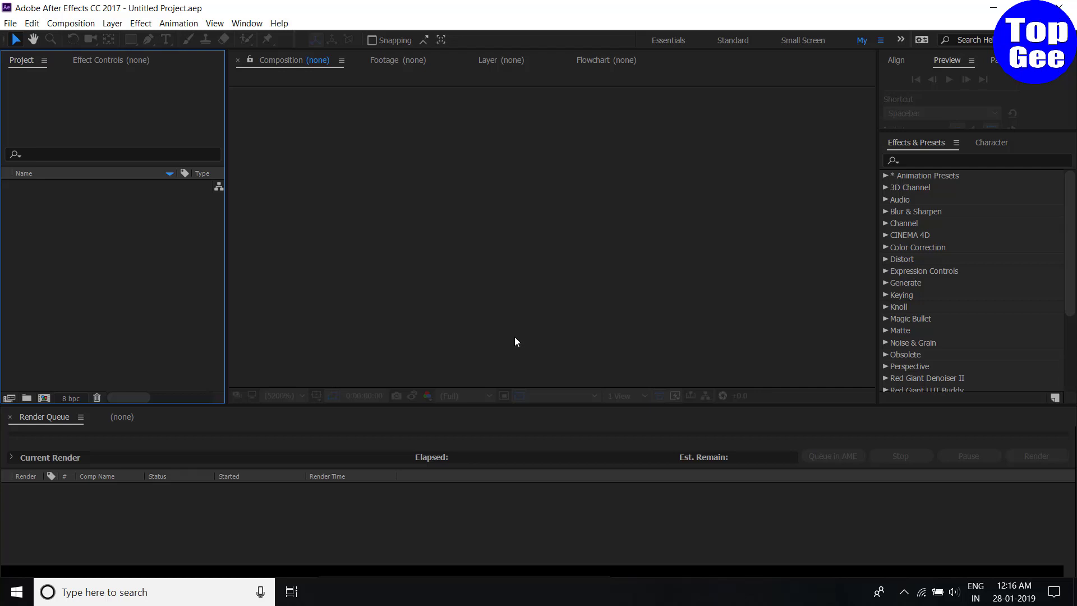
- Switch from the empty After Effects project to File Explorer to view pppp.png
key("alt+Tab")
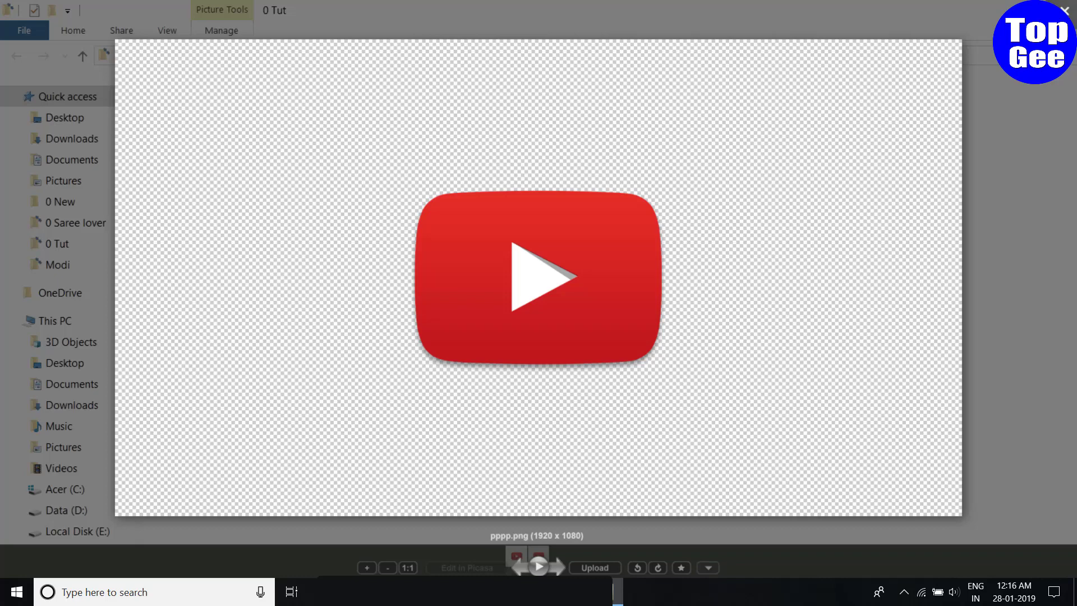
- Close the viewer and preview the pppp.png logo image
left_click(1065, 10)
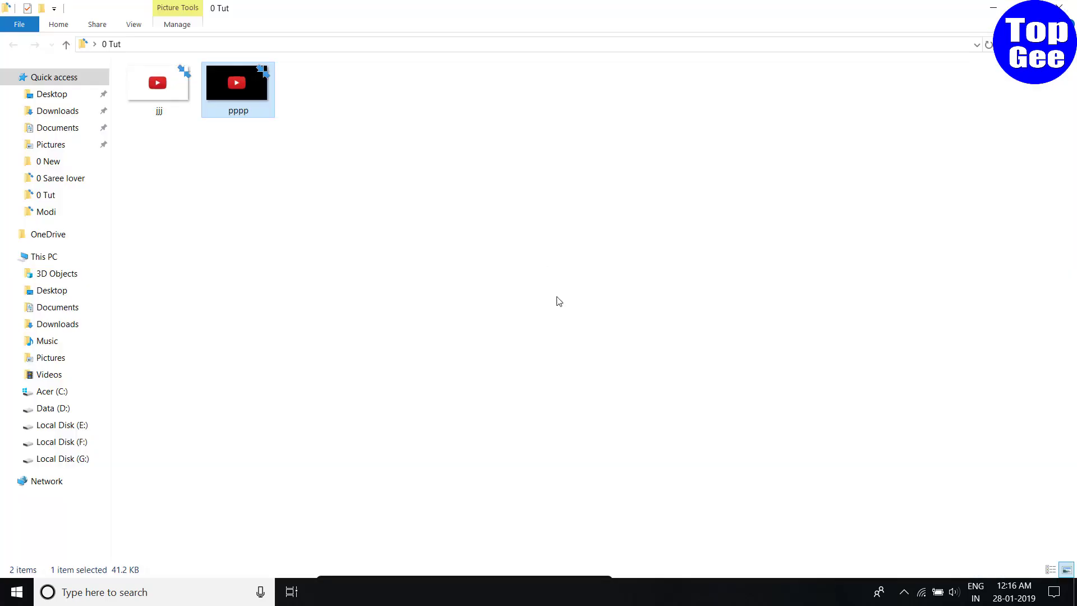
left_click_drag(368, 172, 159, 85)
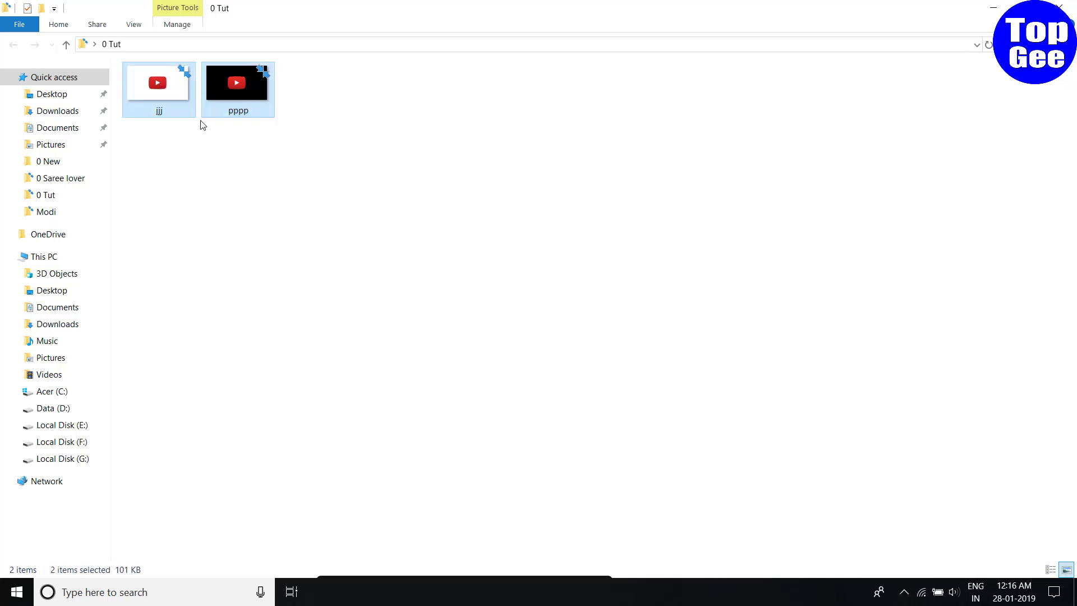
left_click(274, 165)
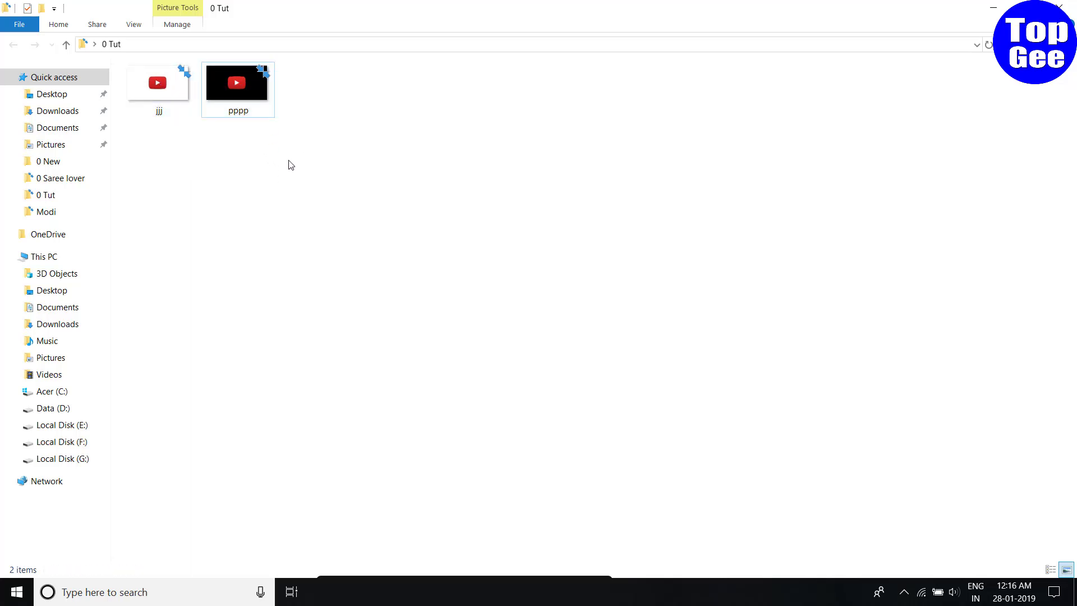
double_click(229, 98)
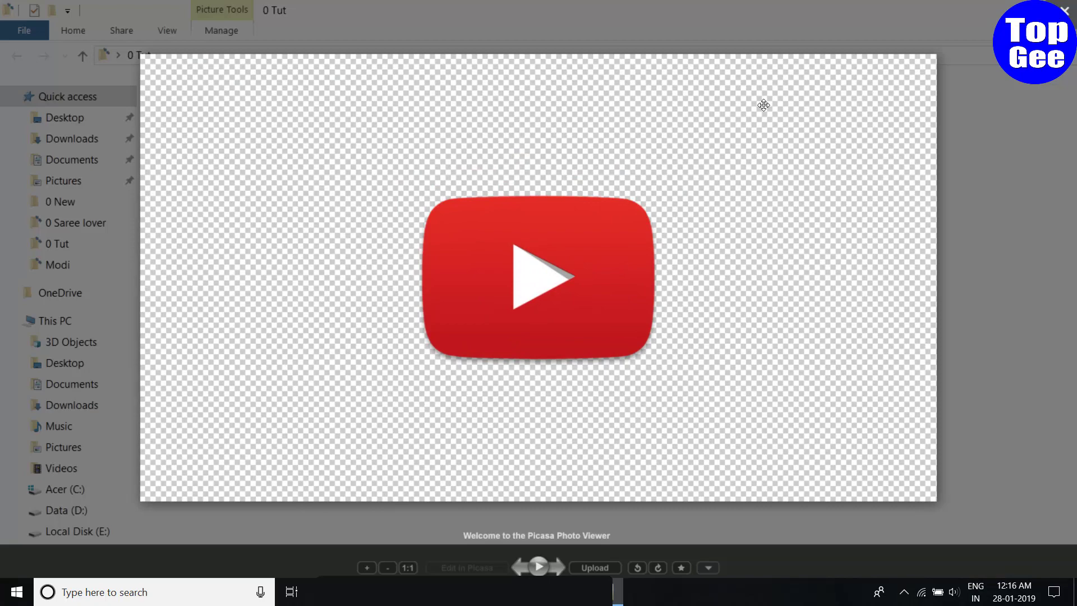
key("Escape")
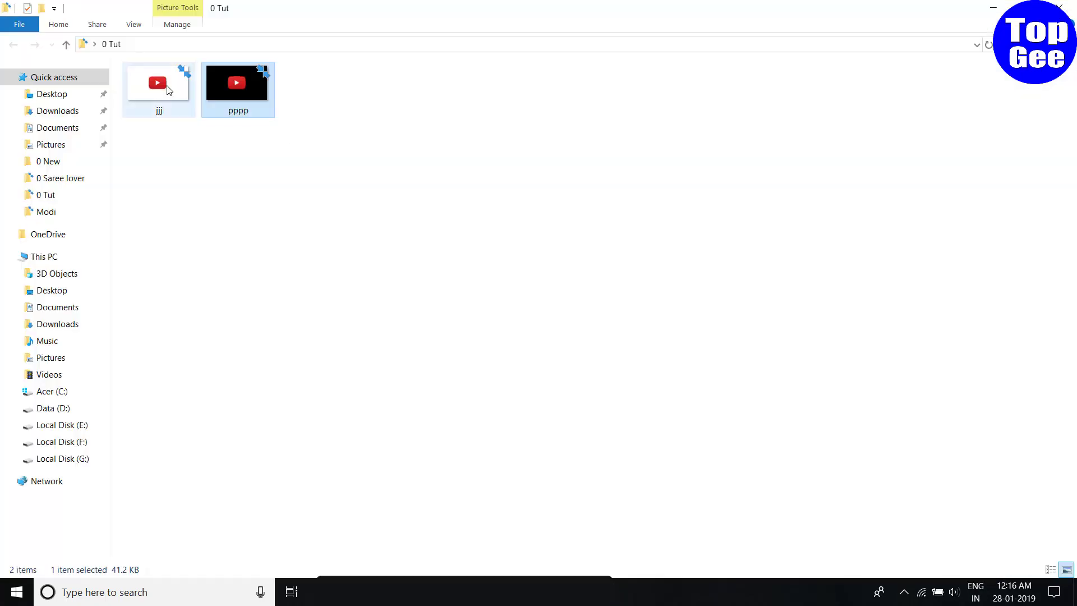
- Preview jjj.jpg, then drag jjj and pppp together into After Effects
double_click(168, 90)
key("Escape")
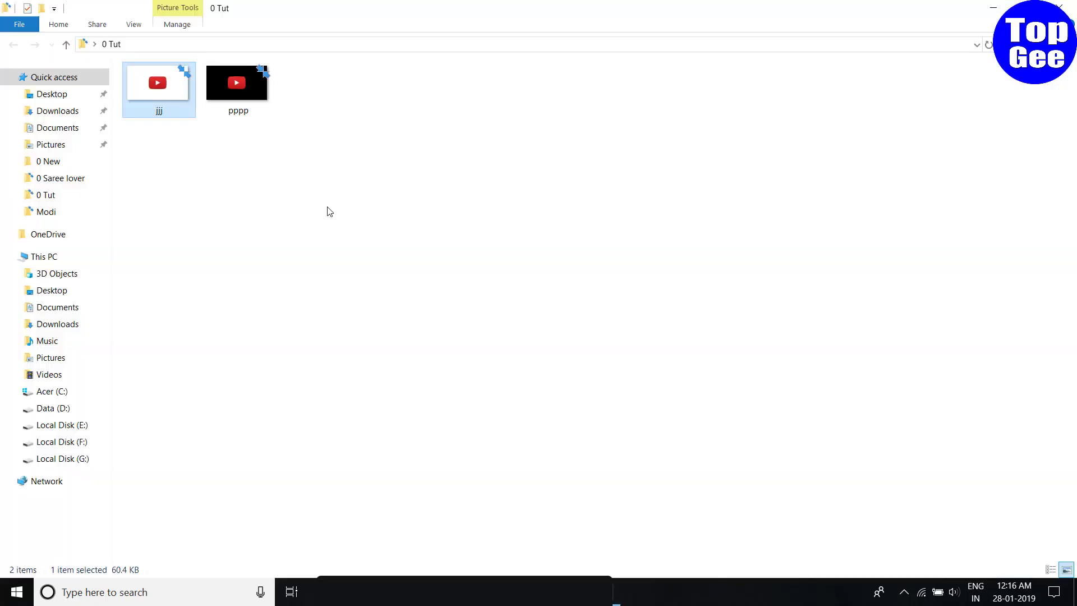
mouse_move(377, 145)
left_mouse_down()
mouse_move(188, 105)
mouse_move(522, 499)
mouse_move(160, 224)
left_mouse_up()
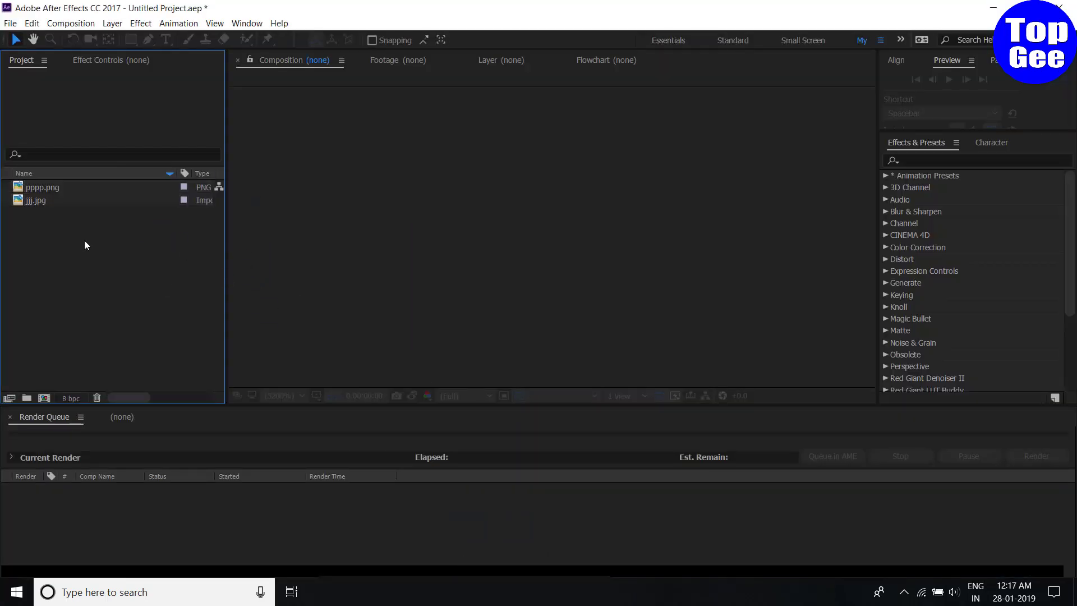
- Create a new jjj composition from the jjj.jpg footage
left_click(31, 205)
left_click_drag(47, 205, 44, 397)
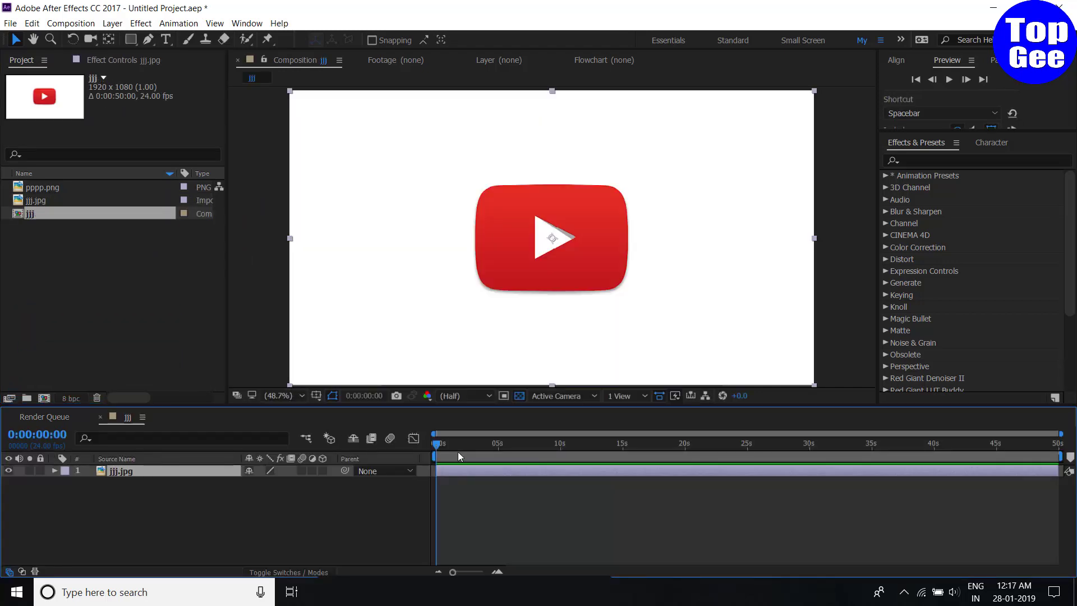
mouse_move(438, 445)
left_mouse_down()
mouse_move(612, 462)
mouse_move(388, 457)
left_mouse_up()
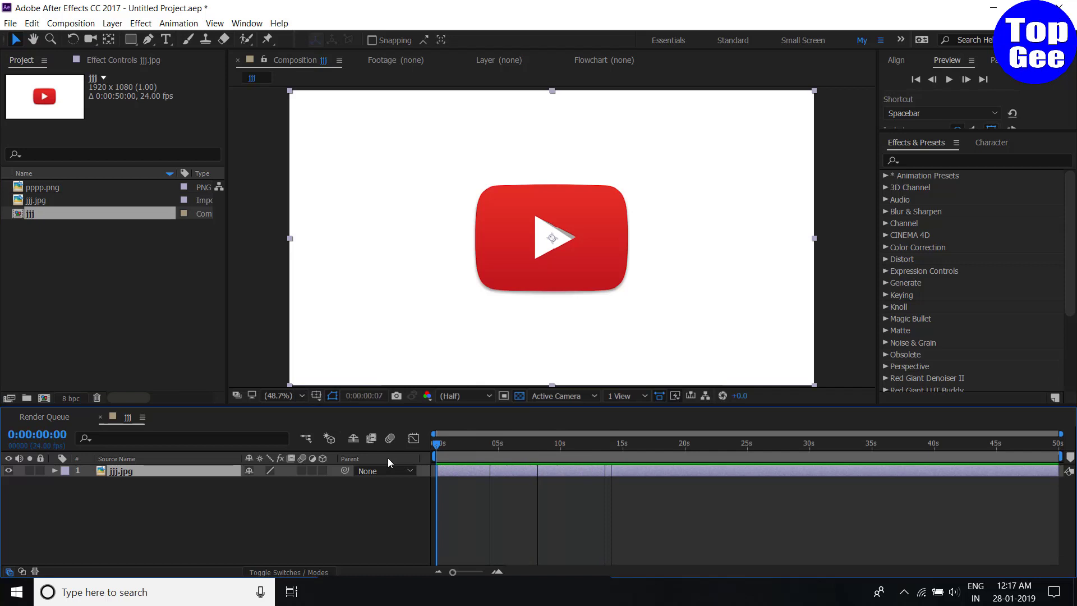
- Add pppp.png as the top layer and hide the white jjj.jpg background
left_click(45, 187)
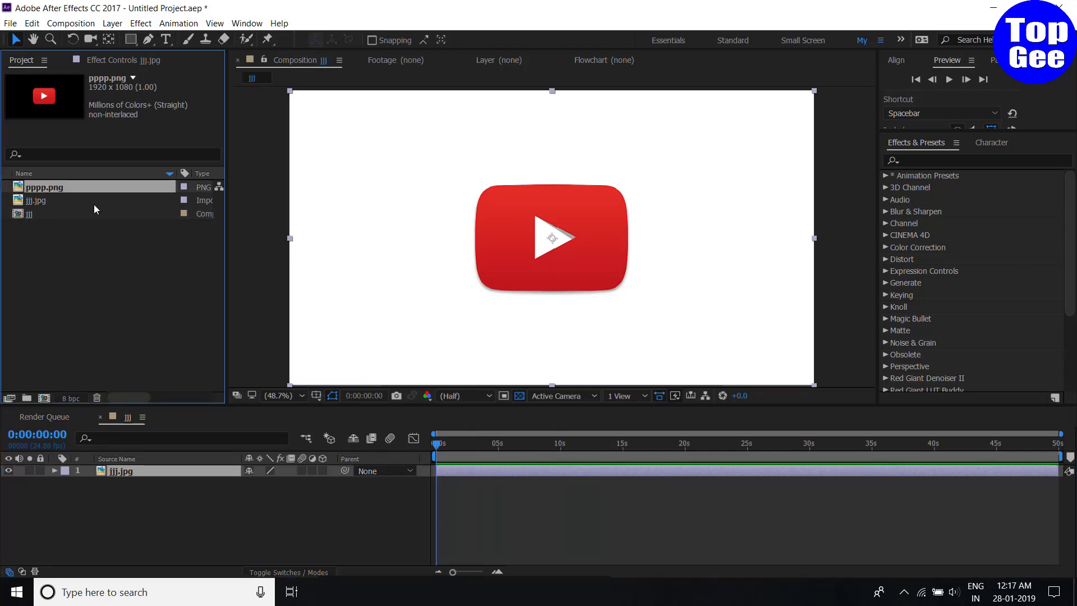
left_click_drag(49, 187, 123, 468)
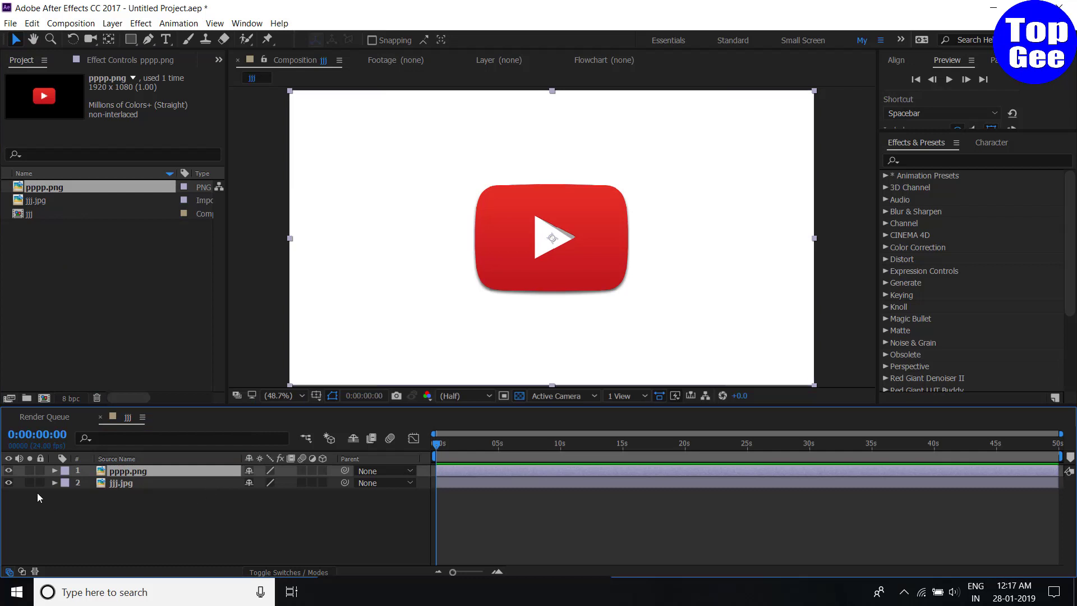
left_click(8, 483)
left_click(8, 482)
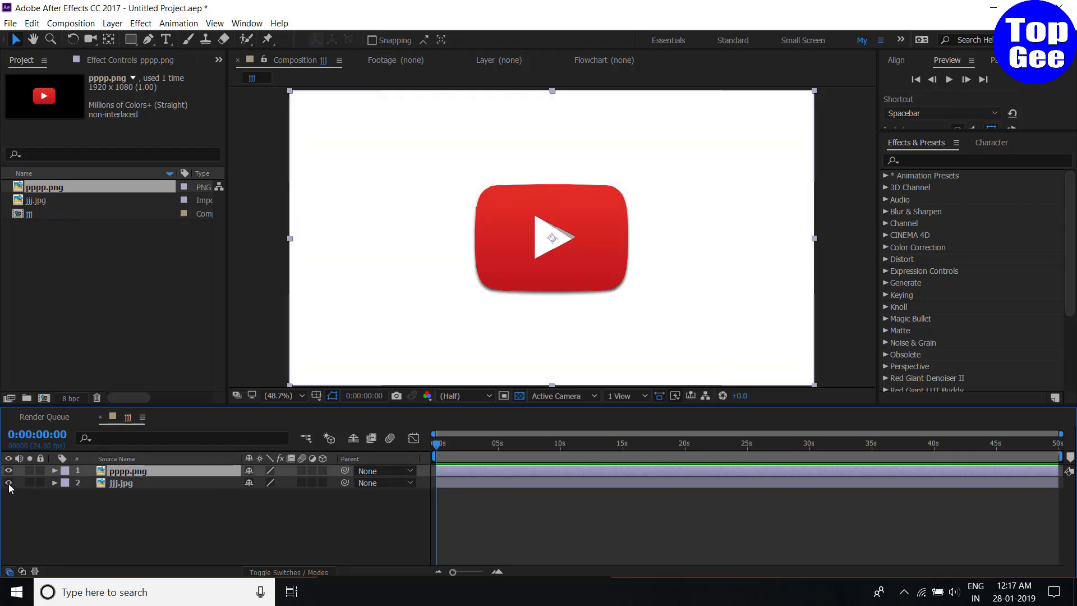
left_click(8, 483)
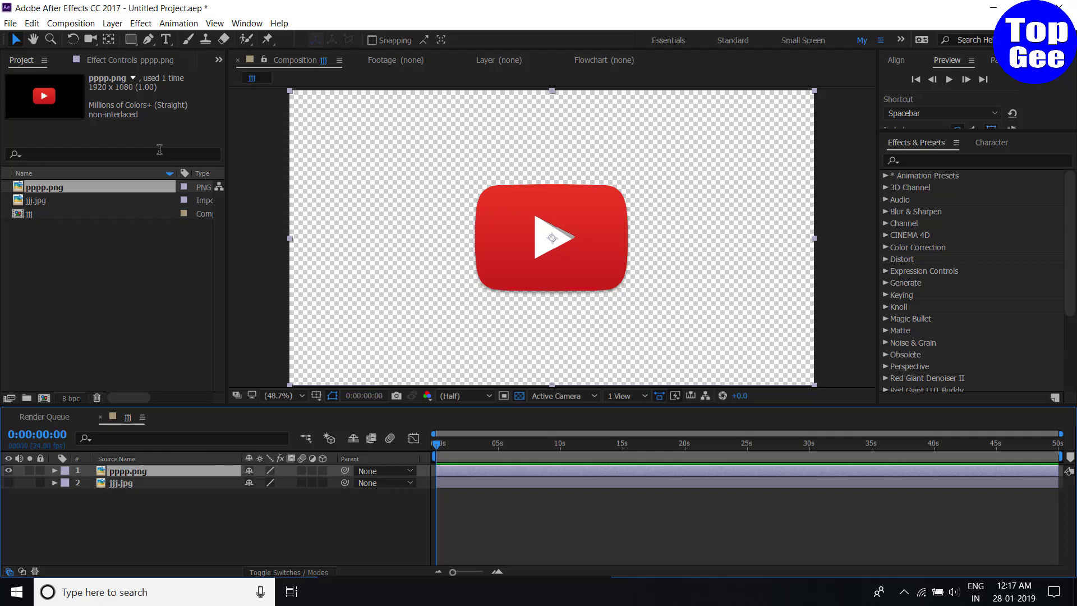
- Auto-trace pppp.png with default settings and hide the original pppp.png layer
left_click(114, 24)
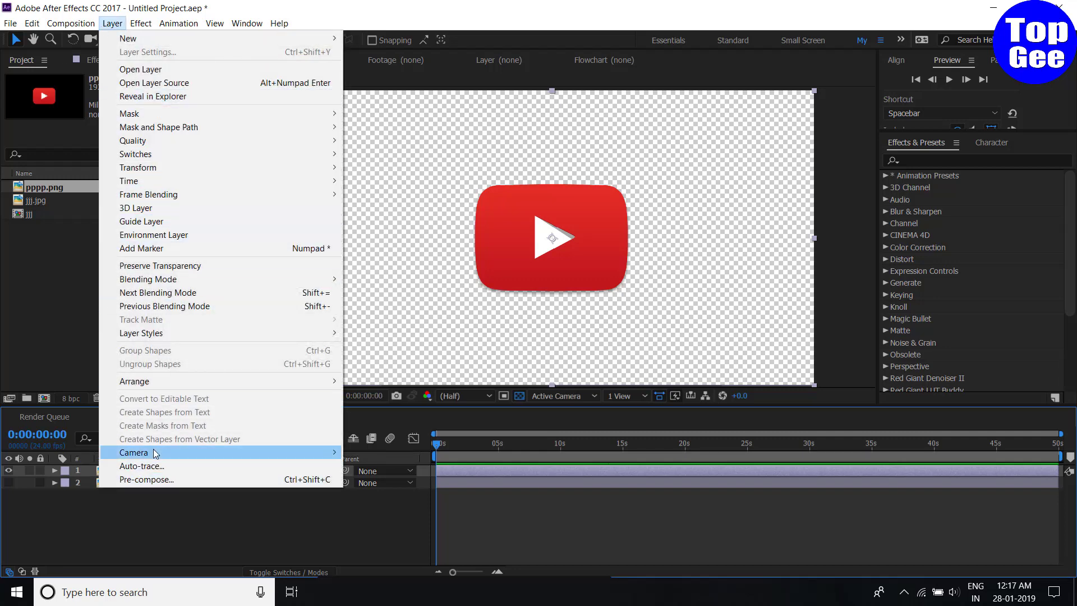
left_click(132, 465)
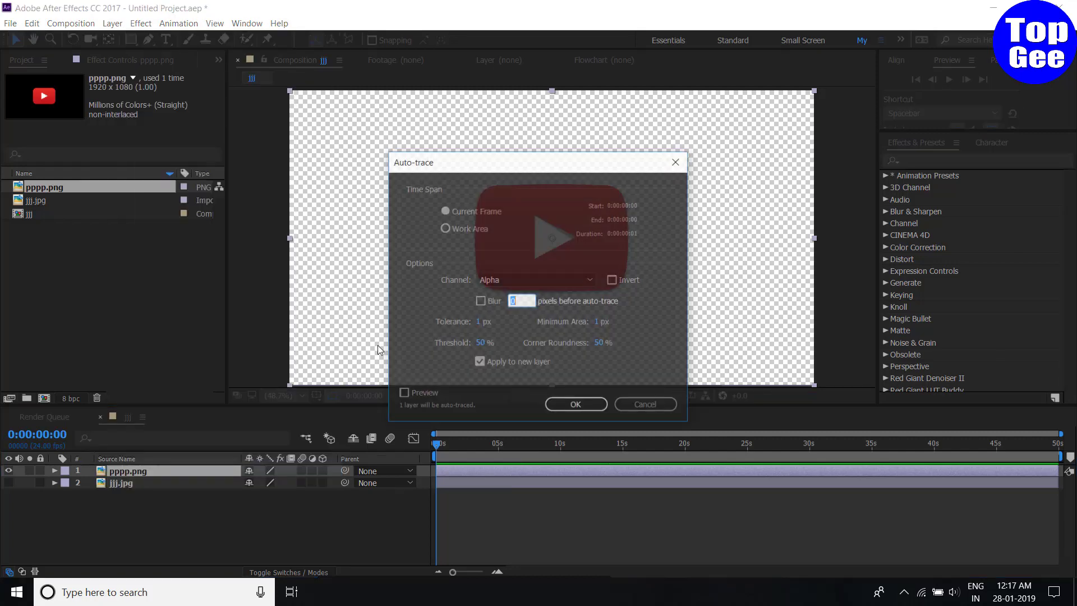
left_click(575, 404)
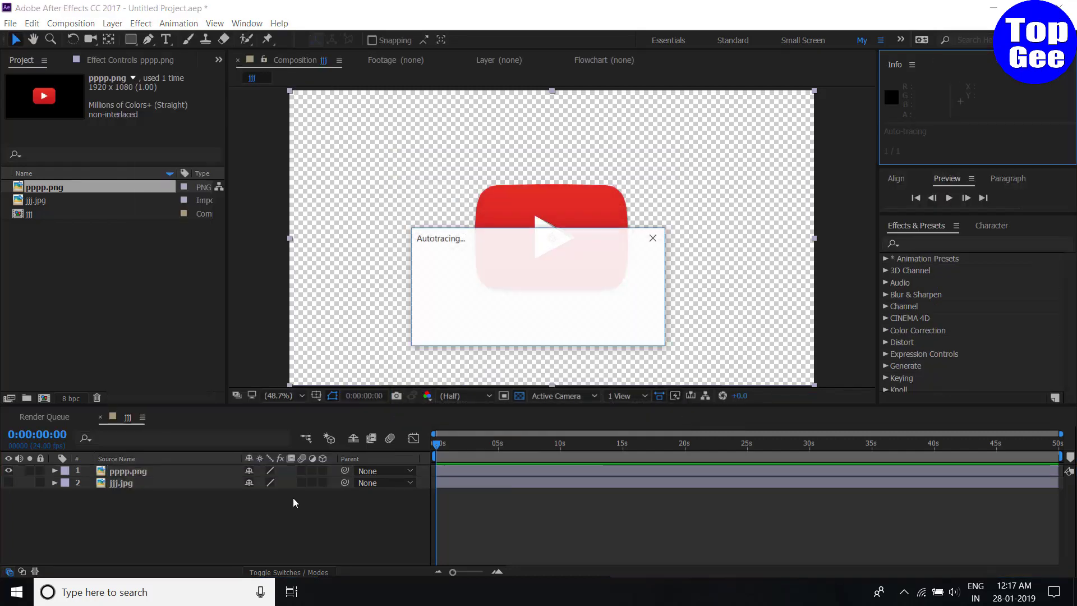
left_click(9, 482)
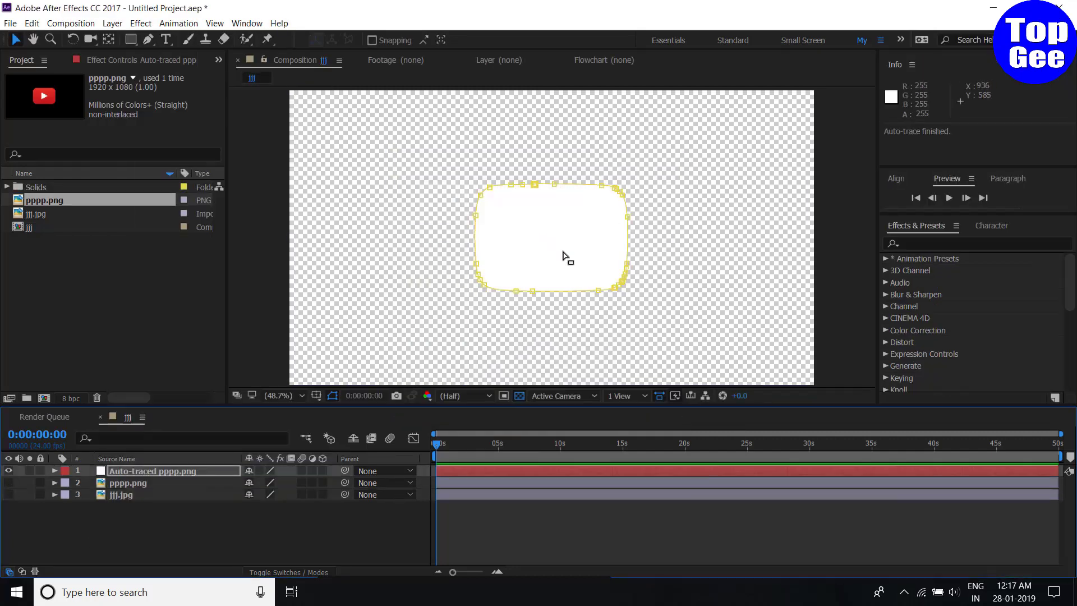
scroll(571, 252, "up", 1)
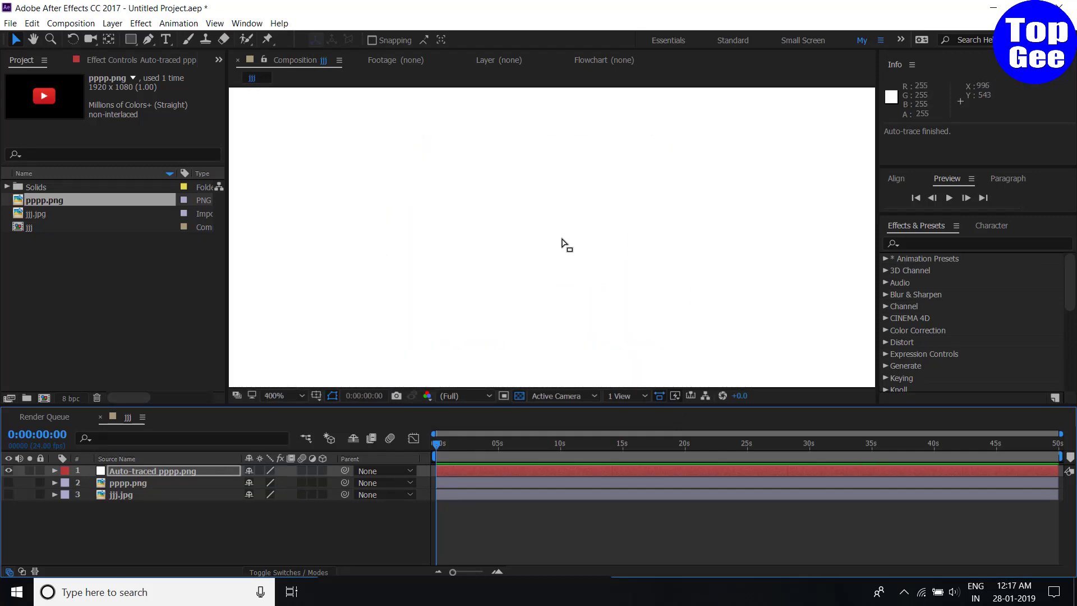
- Add a default black solid layer and apply Video Copilot Element to it
right_click(155, 555)
mouse_move(235, 432)
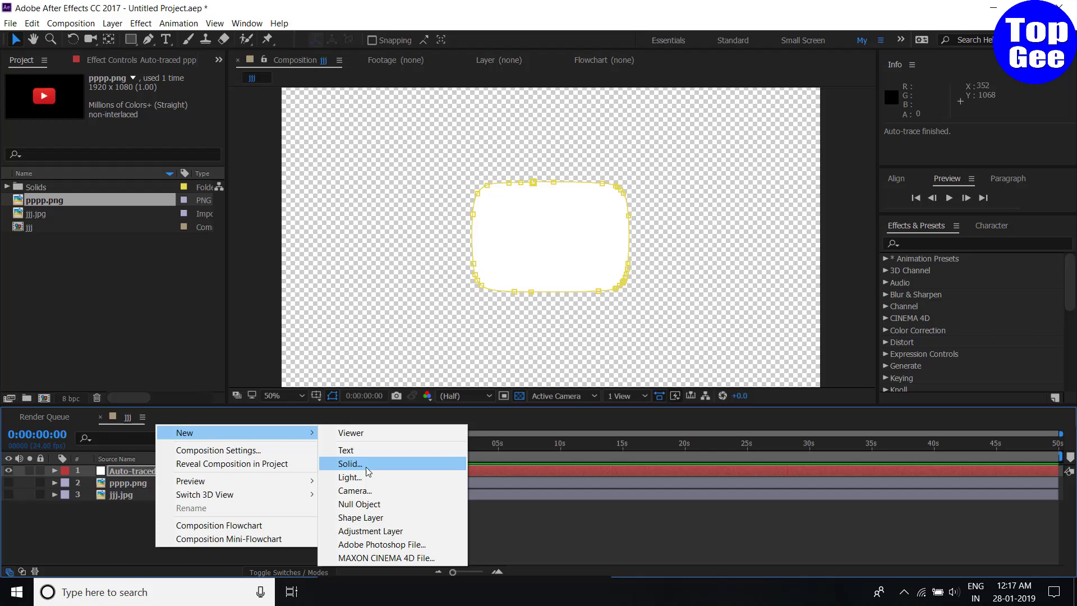
left_click(350, 463)
key("Return")
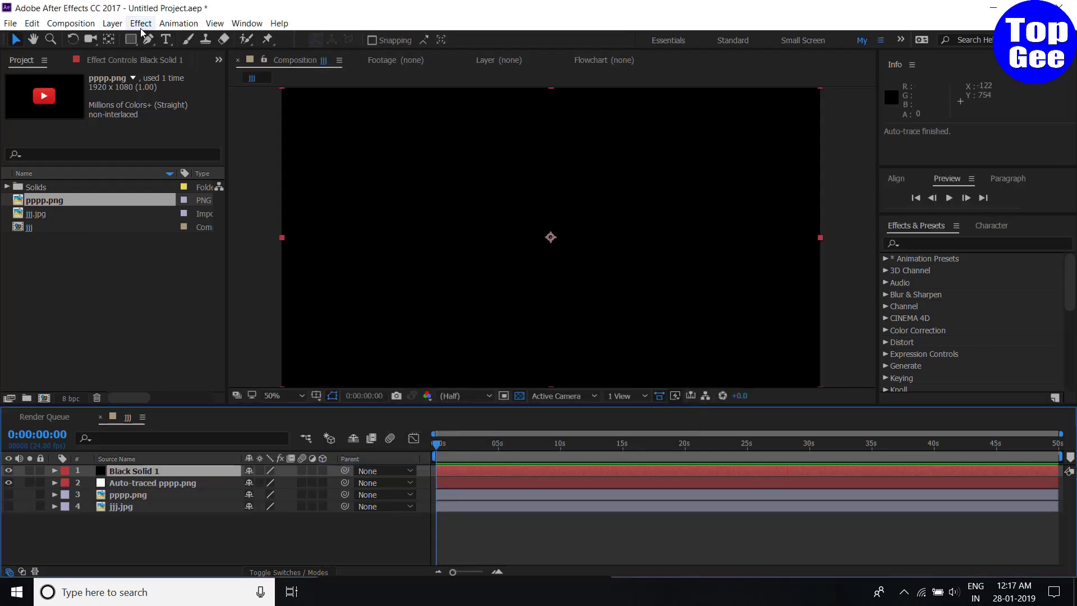
left_click(141, 23)
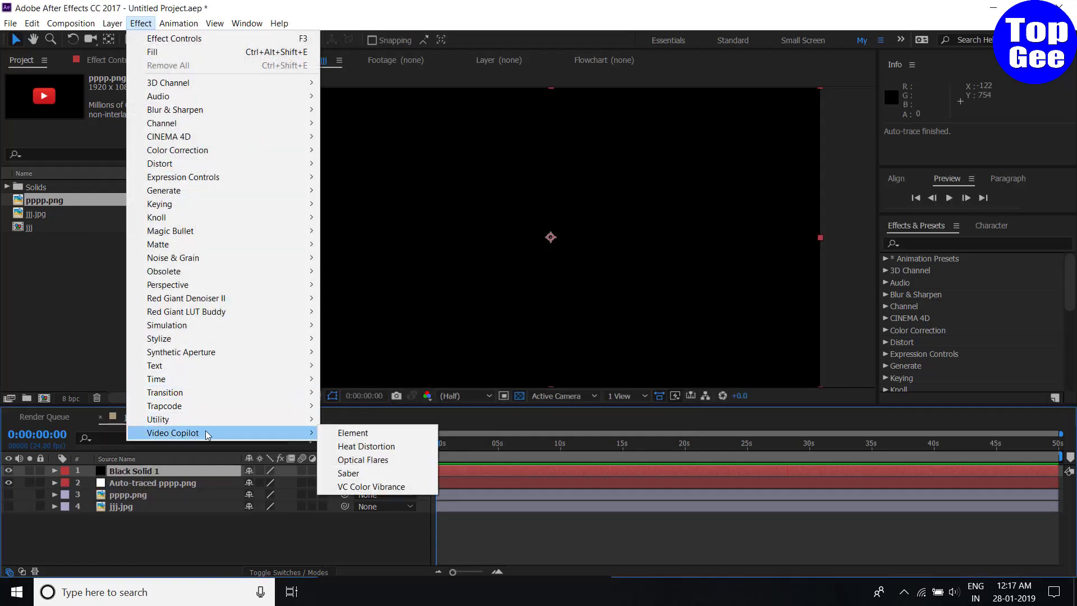
left_click(345, 432)
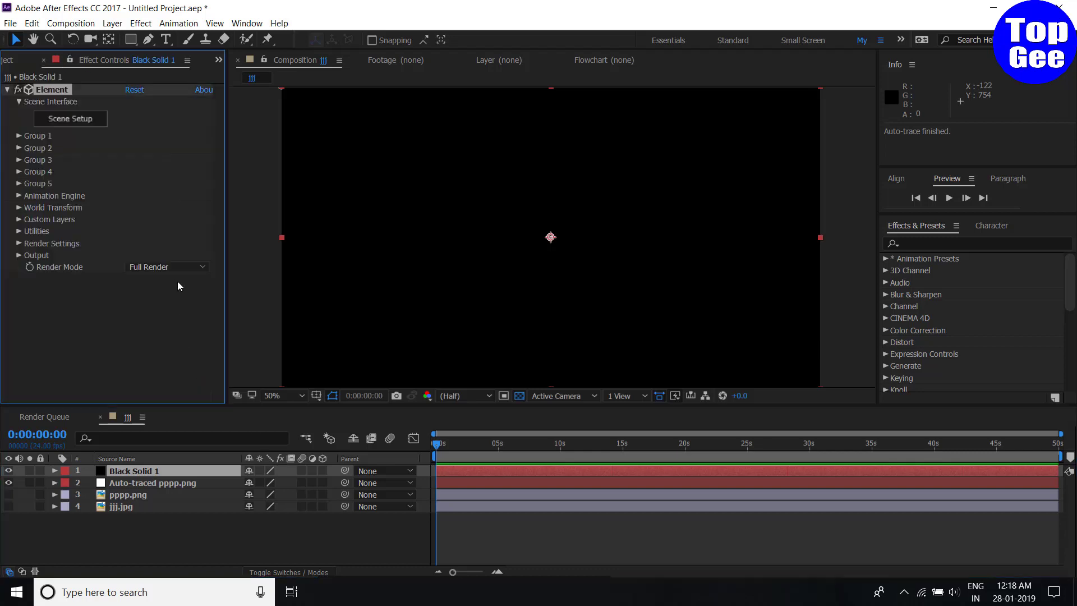
- Set Element's Custom Path Layer 1 to Auto-traced pppp.png
left_click(19, 220)
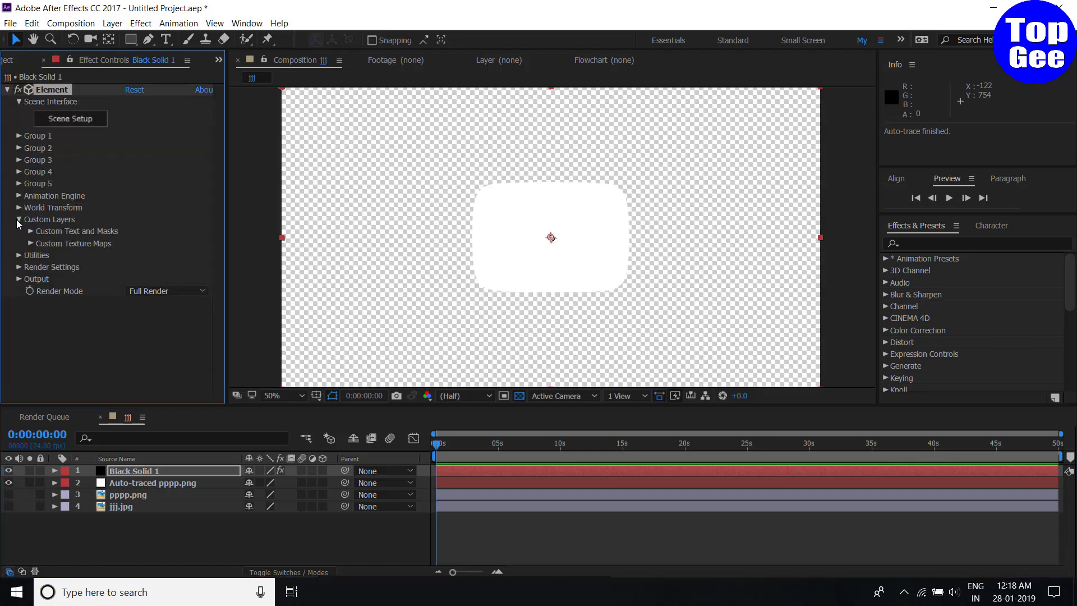
left_click(29, 231)
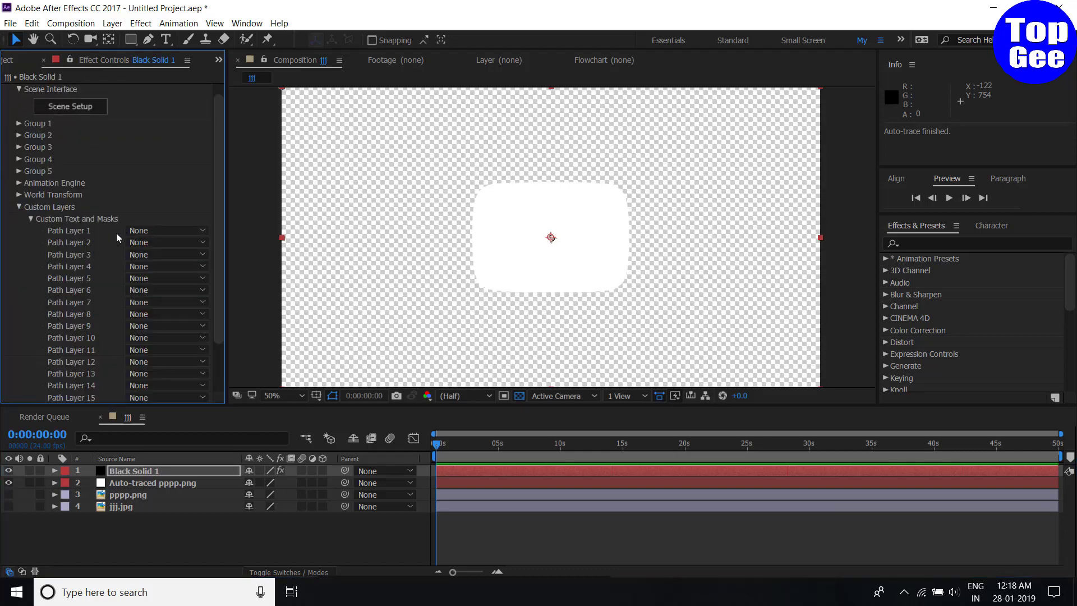
left_click(166, 232)
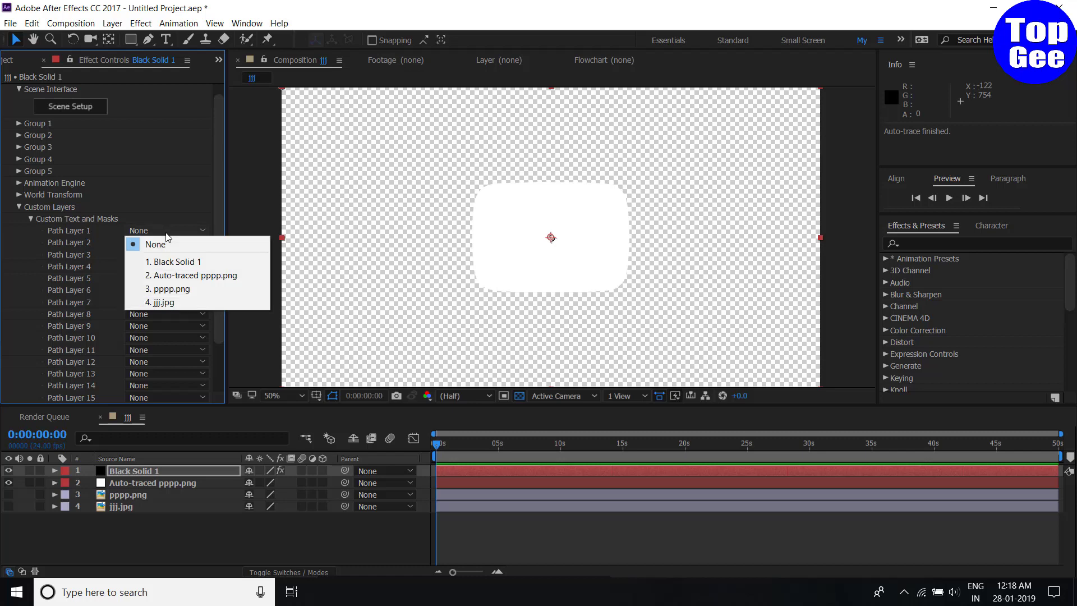
left_click(184, 276)
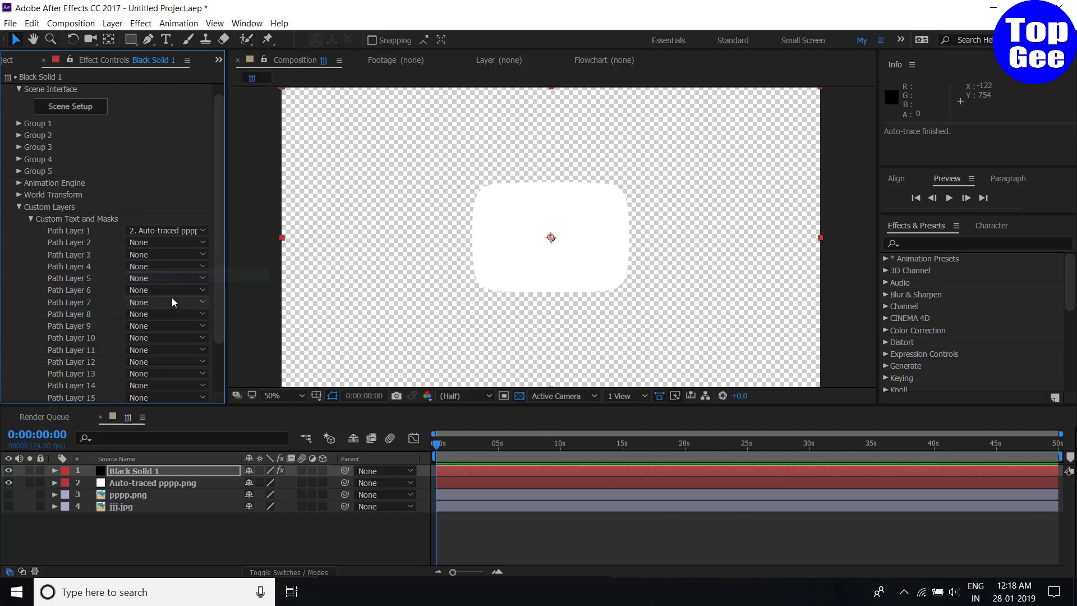
- Assign jjj.jpg as Element's Custom Texture Map Layer 1
left_click(32, 221)
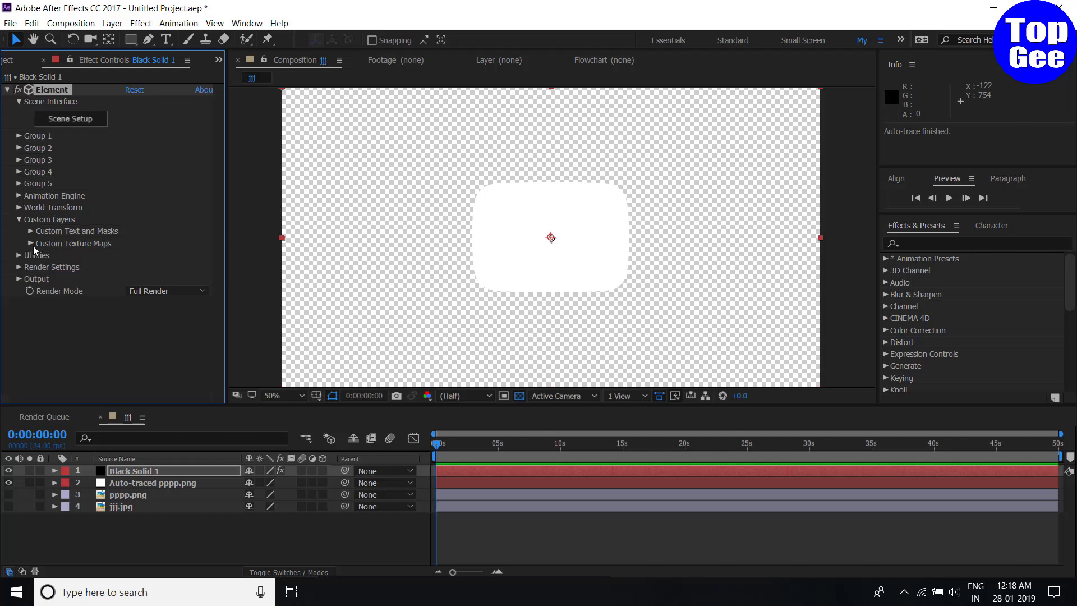
left_click(32, 243)
scroll(84, 241, "down", 4)
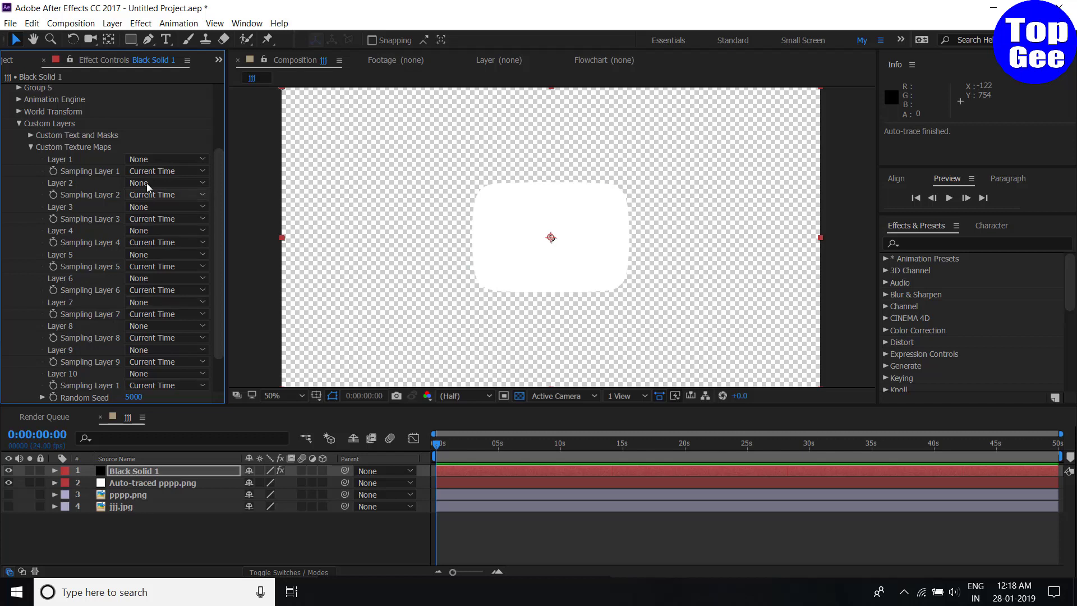
left_click(166, 159)
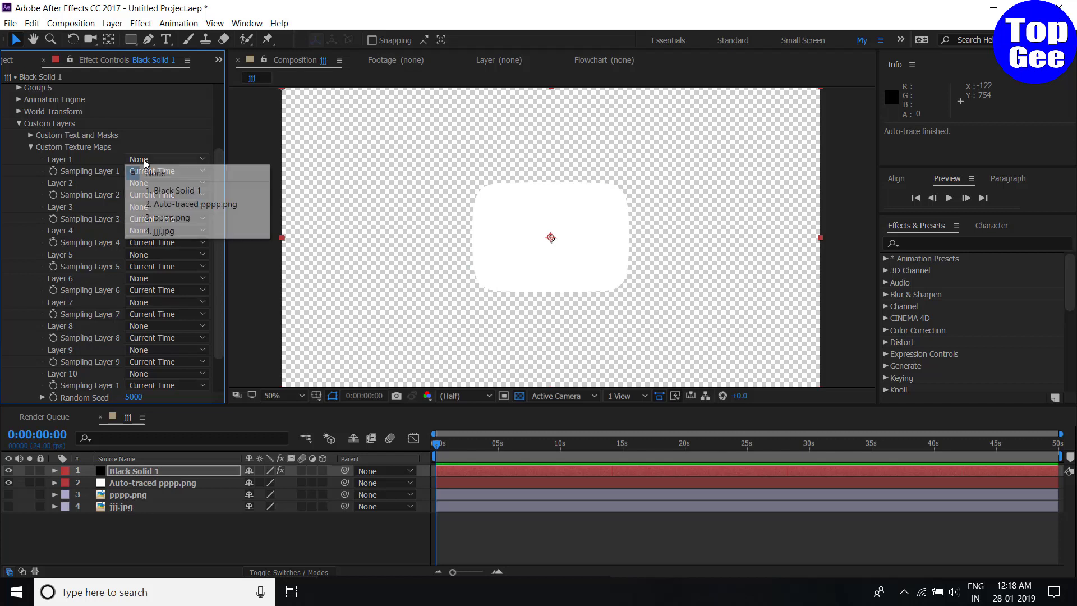
left_click(162, 237)
scroll(95, 184, "up", 2)
scroll(94, 182, "up", 2)
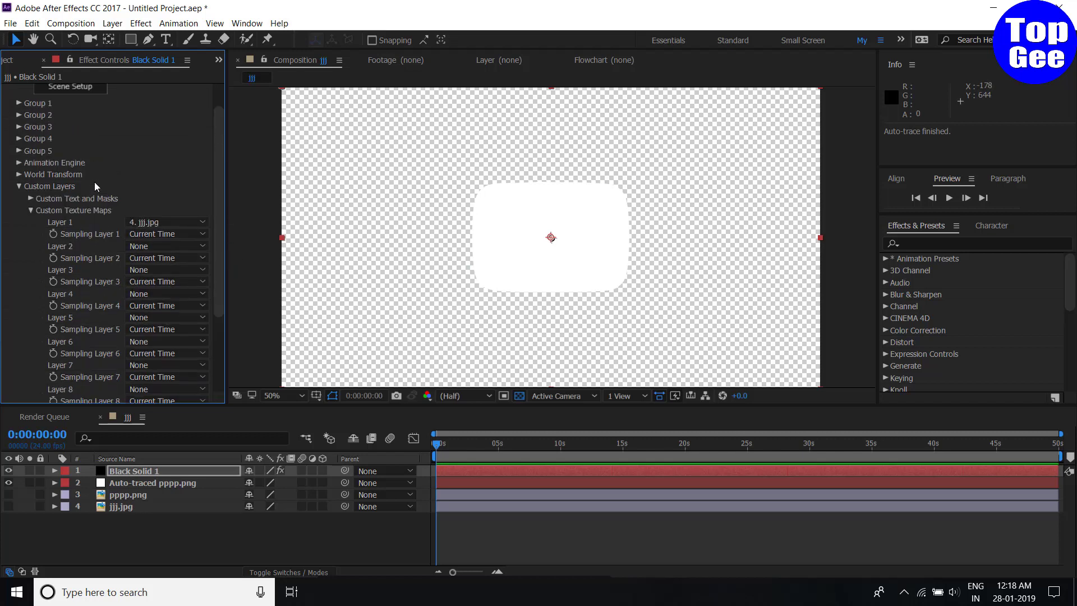
scroll(95, 181, "up", 2)
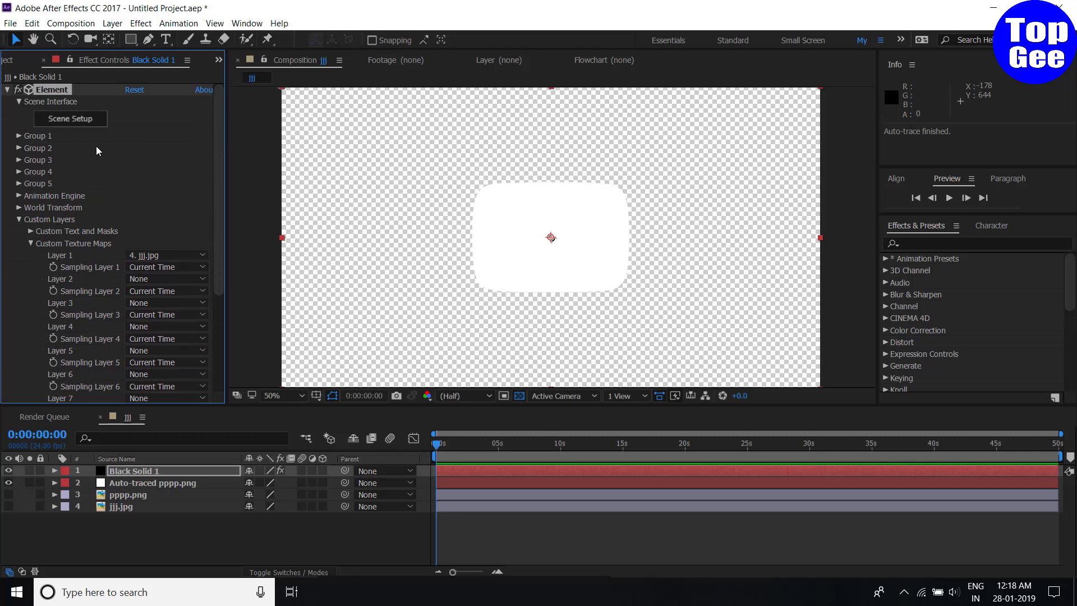
- Extrude Custom Path 1 into an Extrusion Model in Scene Setup and inspect it
left_click(70, 118)
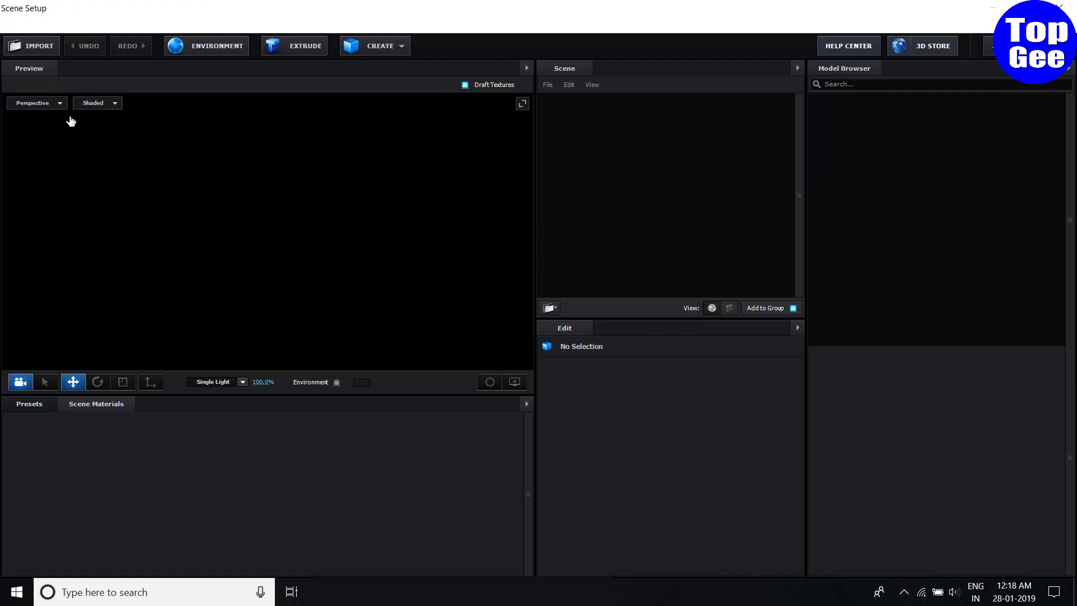
left_click(300, 50)
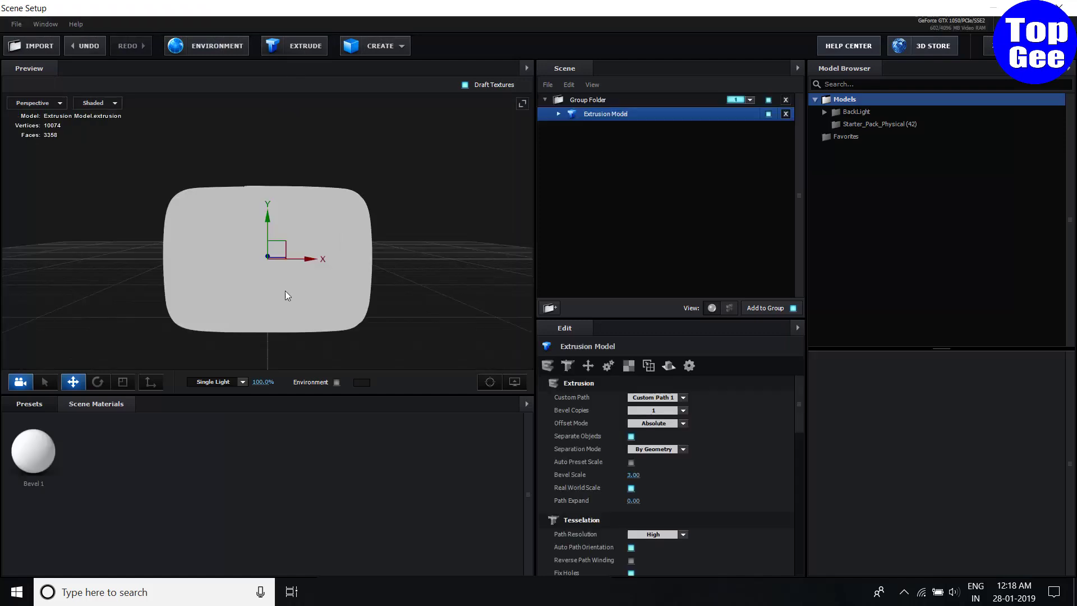
mouse_move(224, 291)
left_mouse_down()
mouse_move(311, 292)
mouse_move(244, 298)
mouse_move(231, 285)
mouse_move(250, 170)
mouse_move(254, 200)
mouse_move(207, 193)
mouse_move(268, 231)
mouse_move(241, 246)
mouse_move(221, 213)
left_mouse_up()
scroll(209, 208, "up", 3)
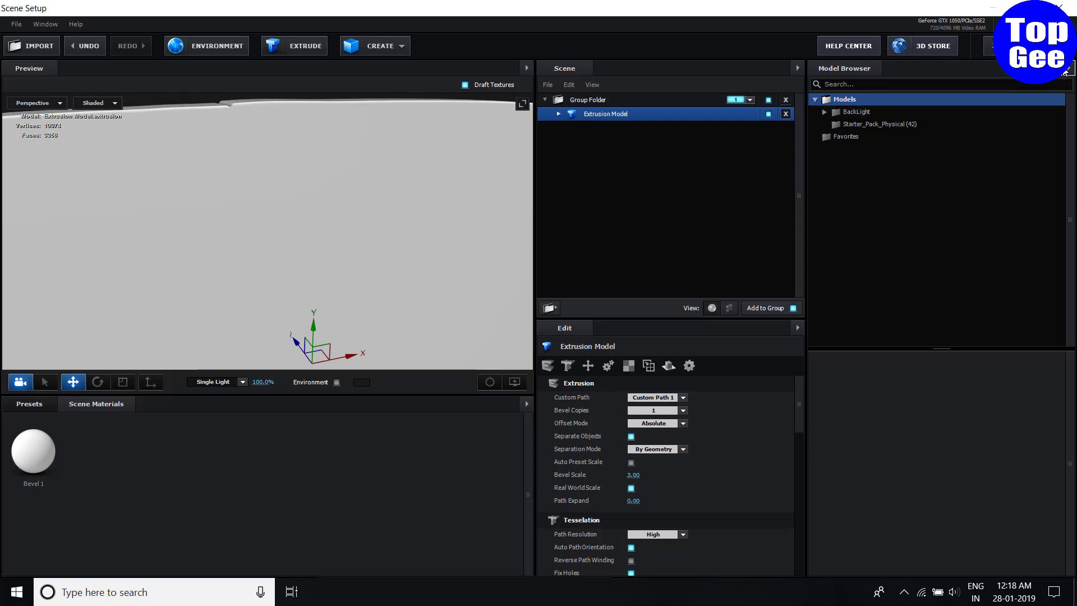
- Return to the comp, hide Black Solid 1 and zoom to the traced mask's top edge
left_click(1009, 45)
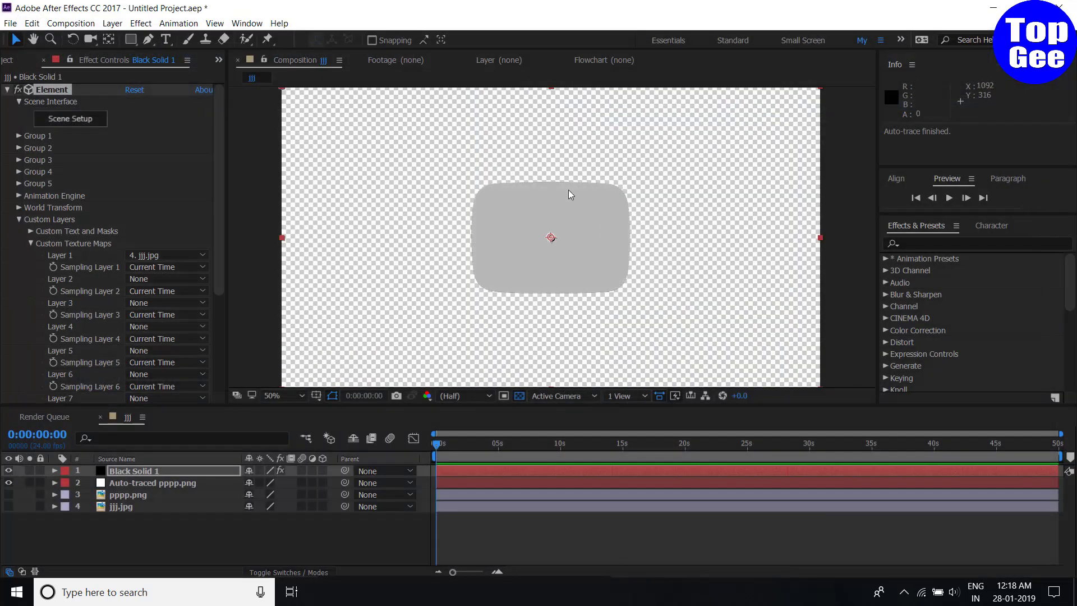
left_click(9, 471)
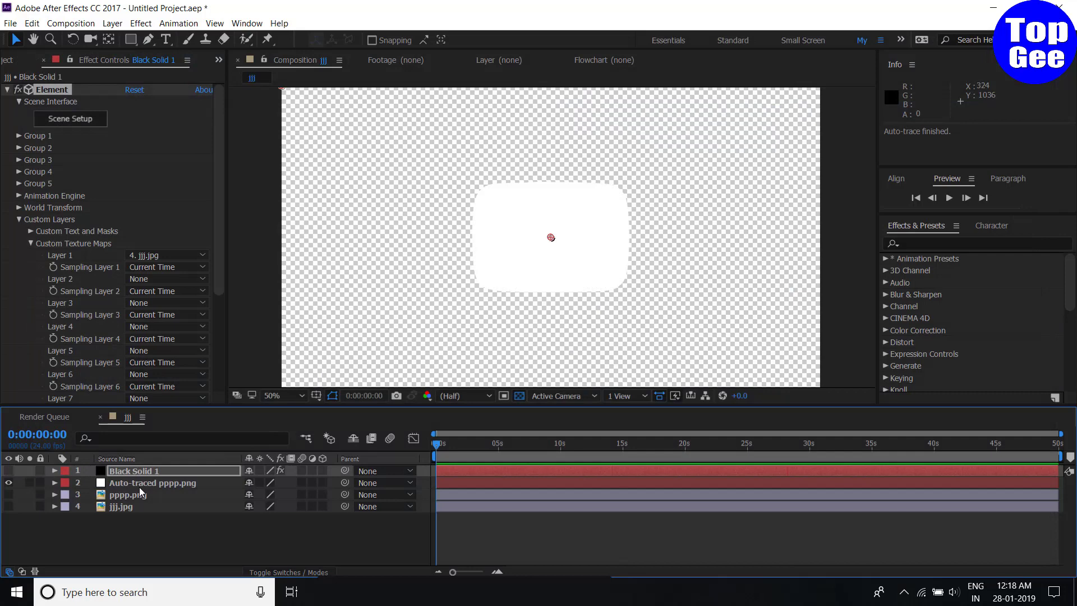
left_click(533, 270)
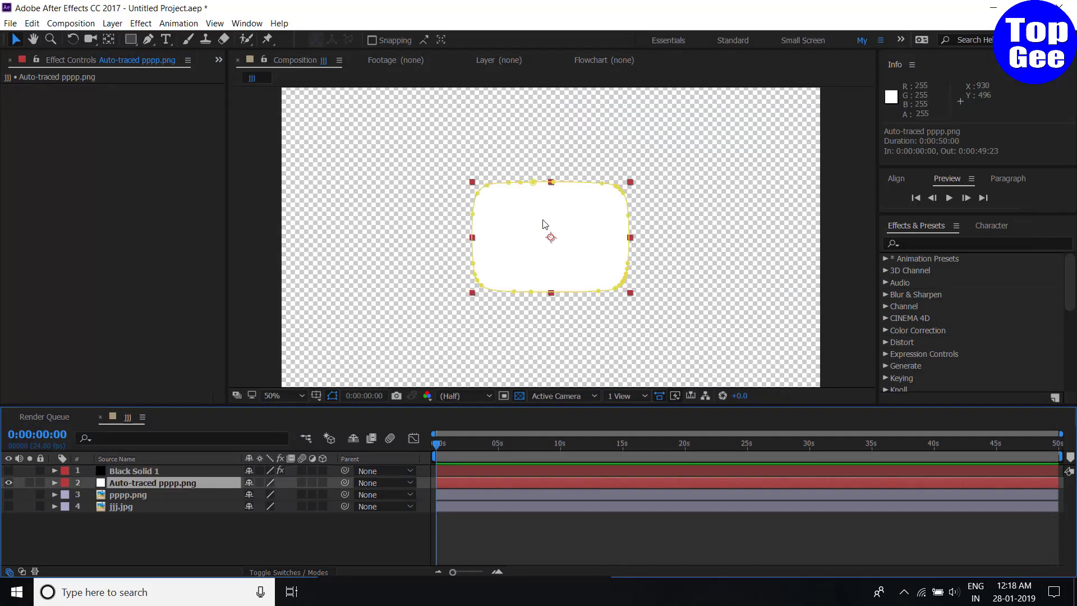
scroll(560, 204, "up", 6)
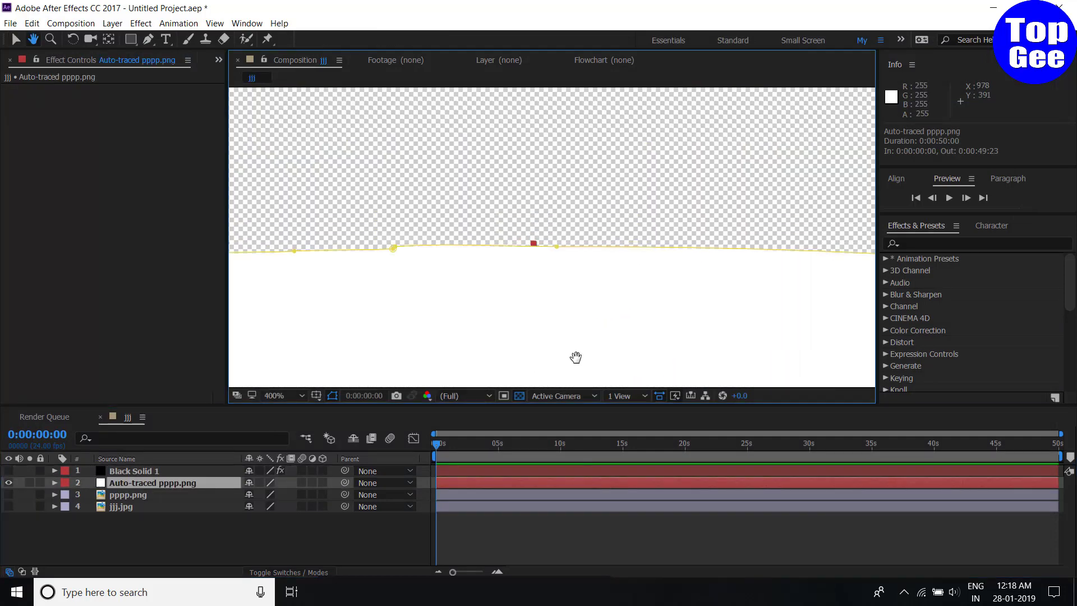
left_click_drag(576, 357, 581, 319)
scroll(570, 293, "up", 2)
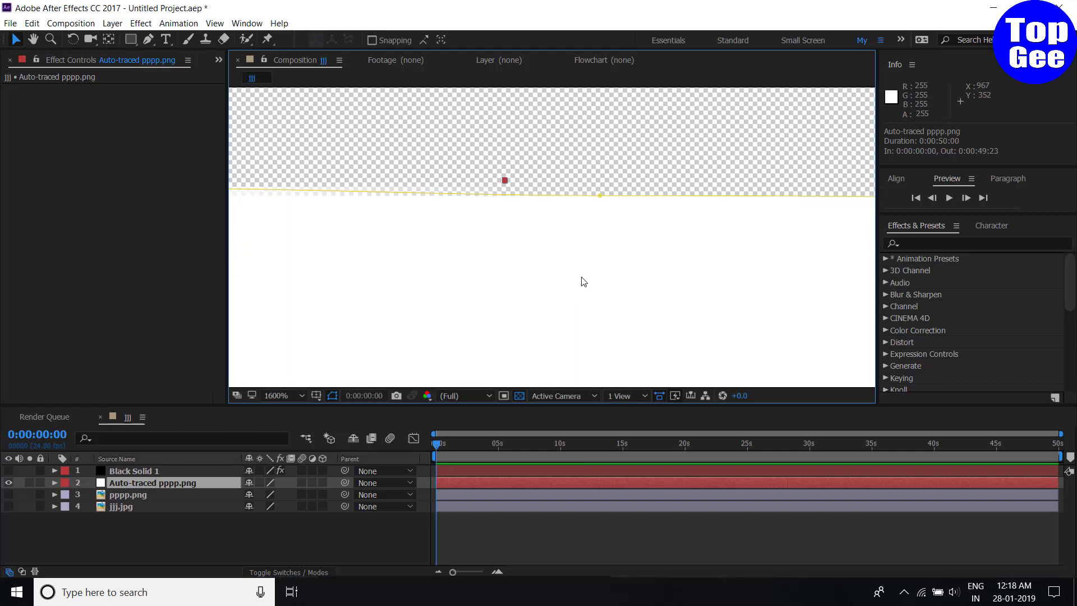
- Delete stray vertices along the Auto-traced mask's top edge
left_click(600, 196)
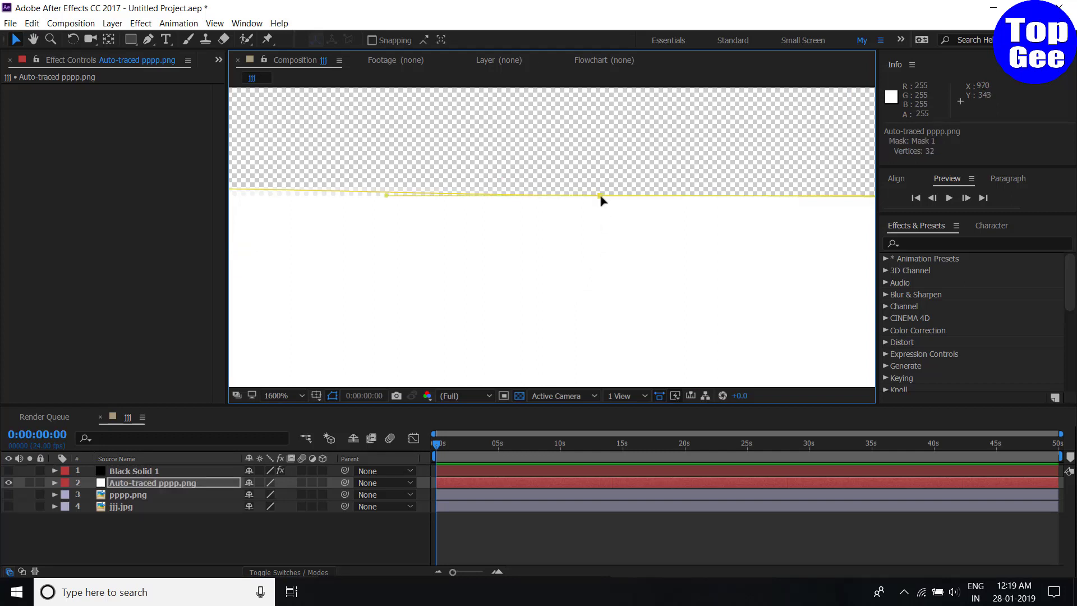
key("Delete")
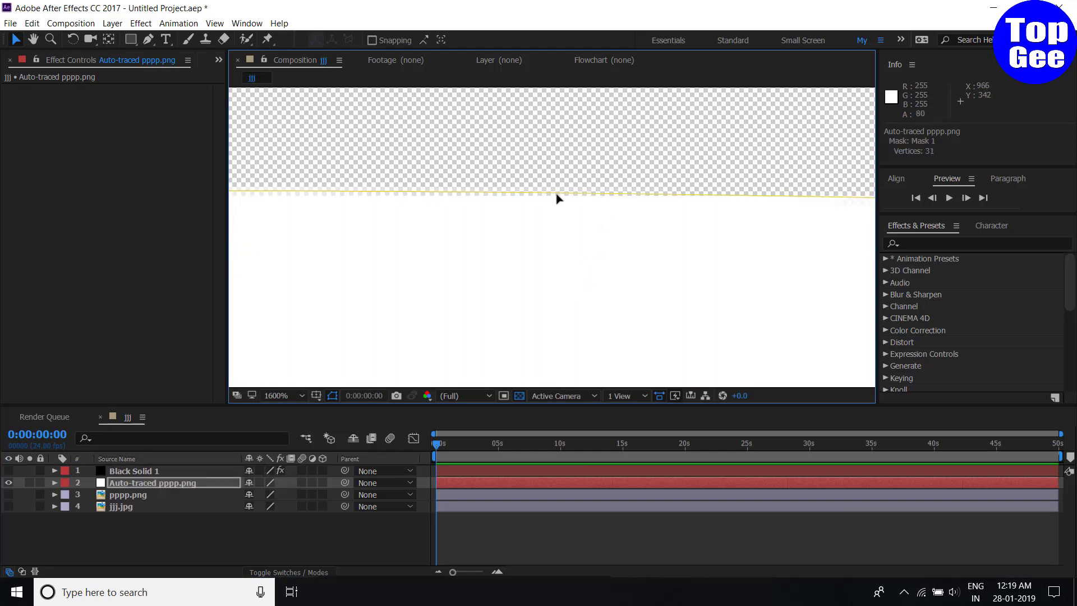
scroll(555, 199, "down", 4)
scroll(539, 217, "up", 2)
scroll(513, 216, "up", 4)
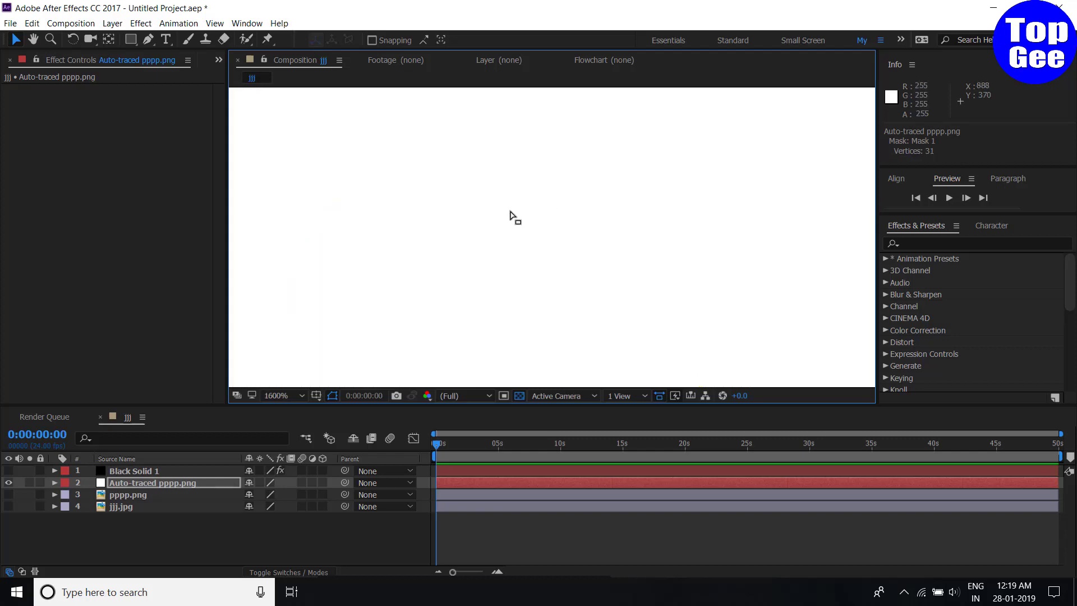
scroll(510, 216, "down", 2)
left_click_drag(546, 156, 532, 271)
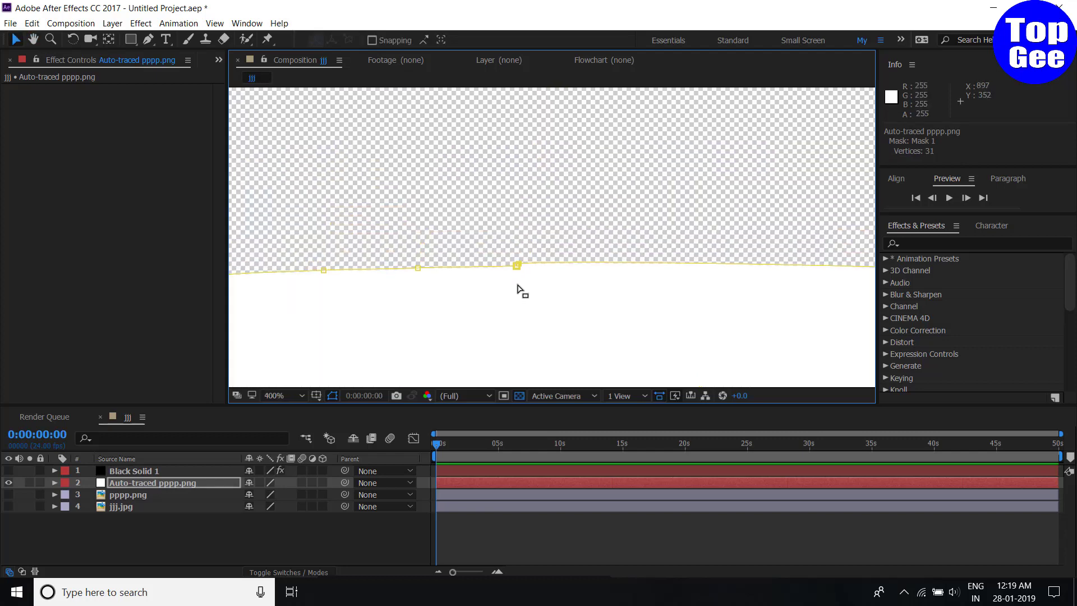
scroll(522, 290, "up", 2)
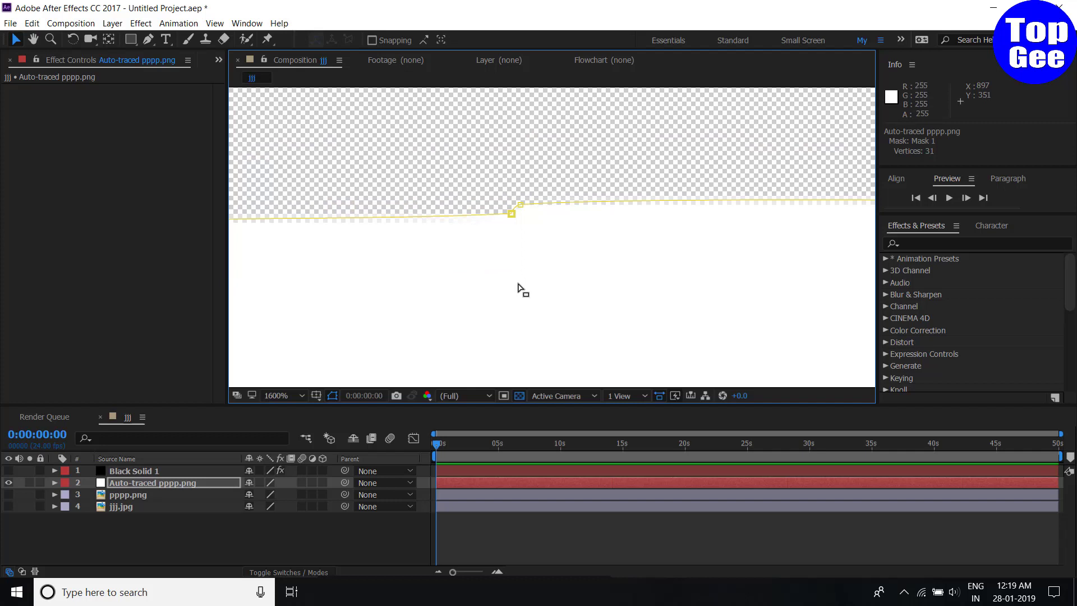
key("v")
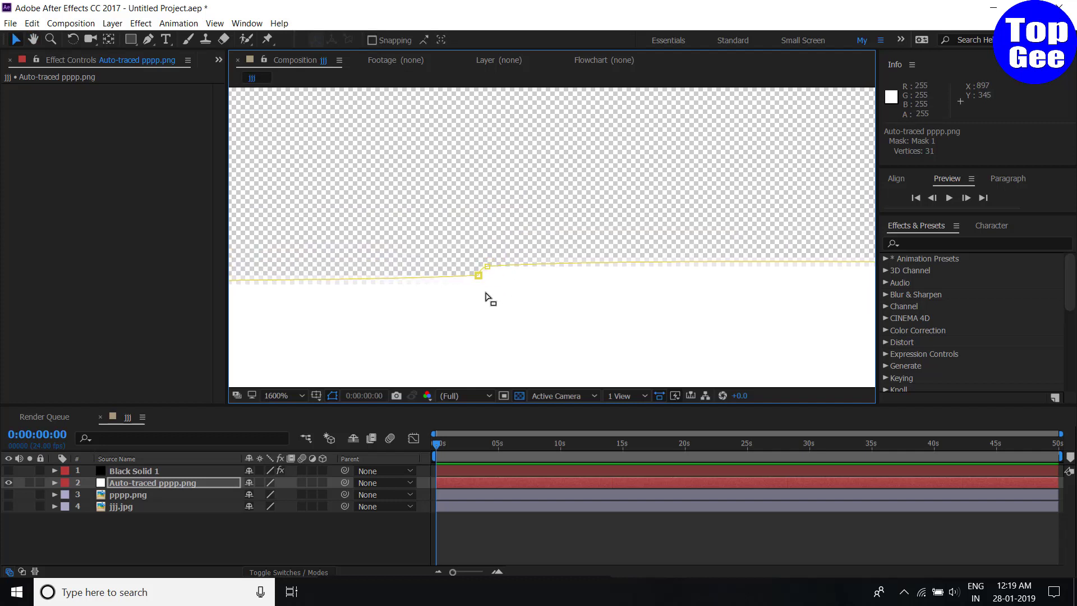
scroll(495, 281, "down", 1)
scroll(477, 298, "up", 1)
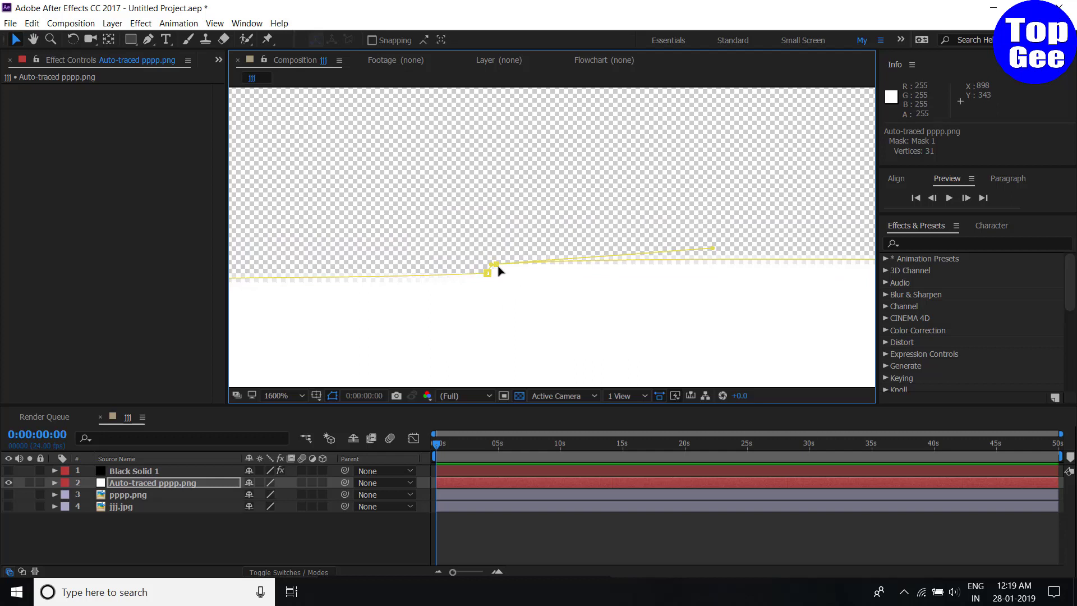
key("Delete")
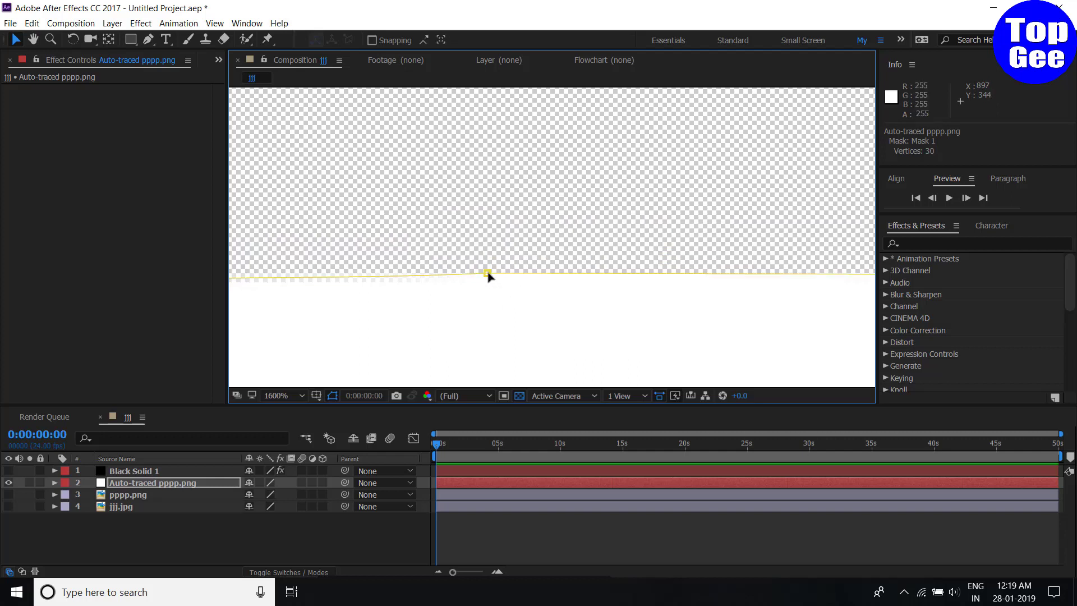
- Hide the Auto-traced pppp.png layer and show Black Solid 1 again
left_click(487, 273)
left_click(9, 483)
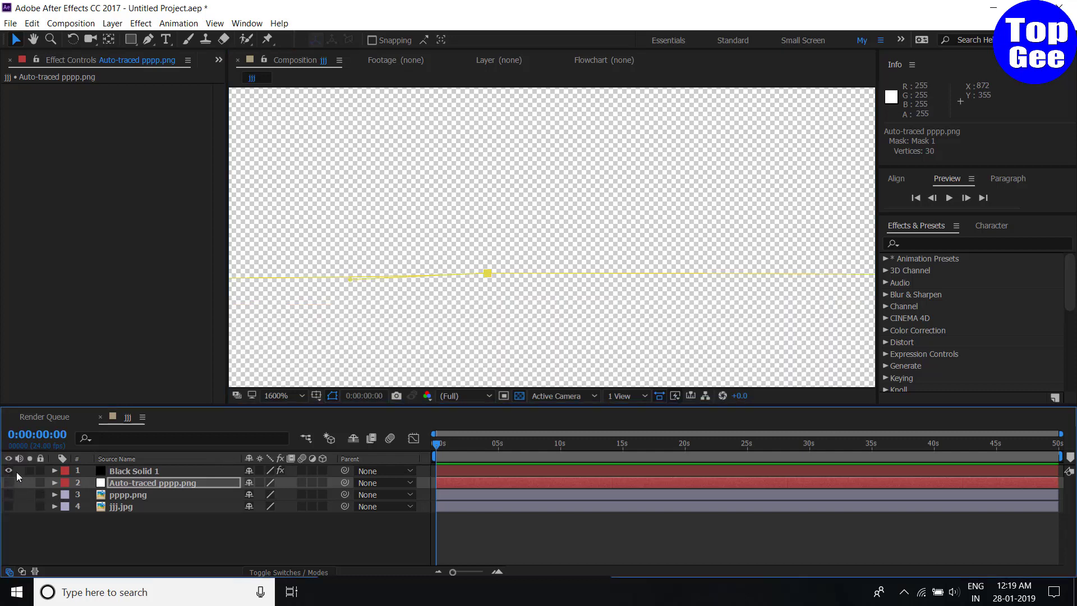
left_click(123, 471)
- Set the Extrusion Model's path resolution to Extreme in Scene Setup
left_click(67, 128)
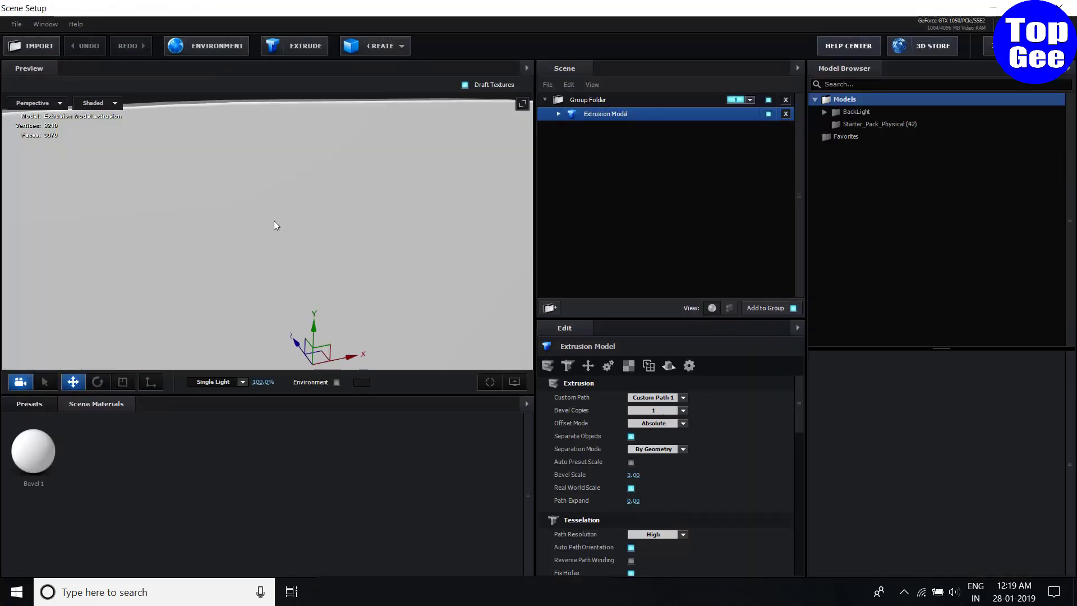
mouse_move(241, 184)
left_mouse_down()
mouse_move(227, 170)
mouse_move(189, 170)
mouse_move(279, 178)
mouse_move(397, 300)
mouse_move(360, 294)
left_mouse_up()
scroll(279, 178, "down", 2)
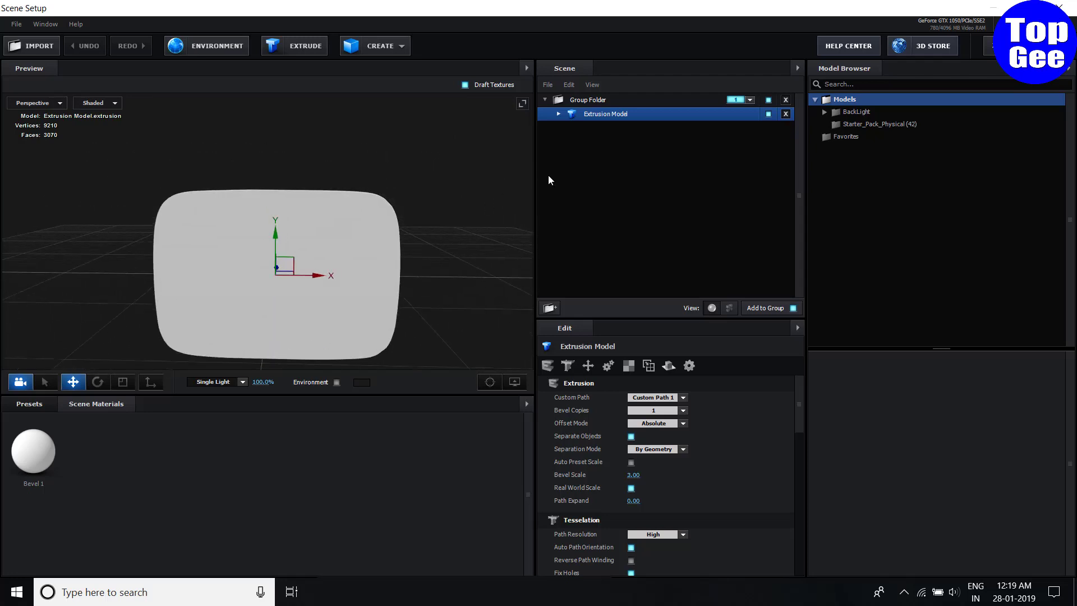
left_click(662, 536)
left_click(674, 521)
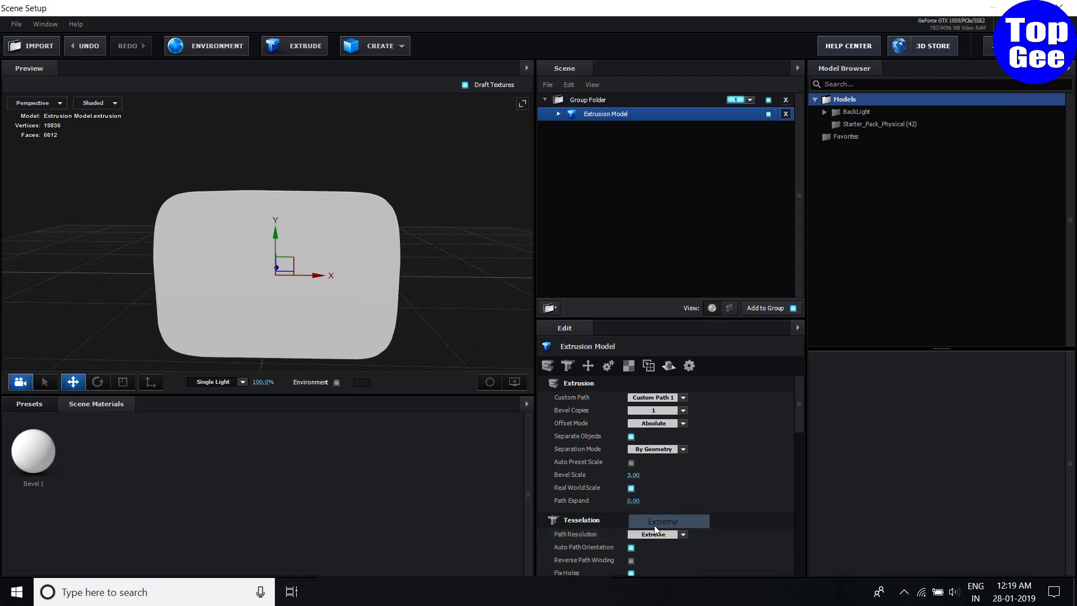
- Turn off the preview grid and orbit the model into an oblique side view
mouse_move(230, 309)
left_mouse_down()
mouse_move(151, 277)
mouse_move(177, 290)
mouse_move(236, 284)
mouse_move(177, 268)
mouse_move(147, 219)
mouse_move(137, 271)
mouse_move(125, 286)
mouse_move(103, 286)
left_mouse_up()
left_click(514, 382)
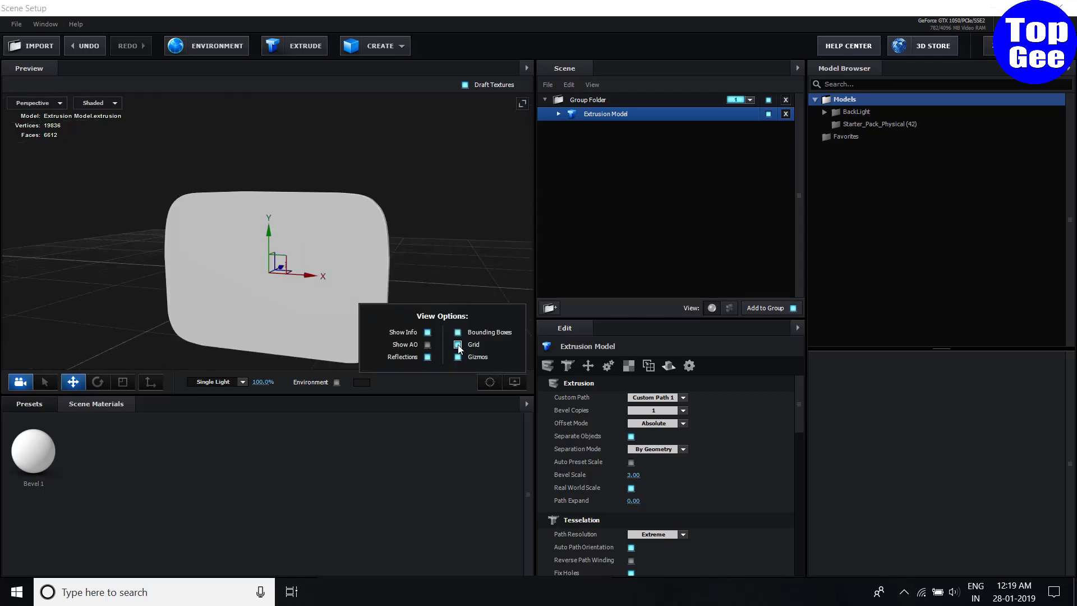
left_click(458, 344)
mouse_move(367, 282)
left_mouse_down()
mouse_move(342, 295)
mouse_move(426, 310)
mouse_move(325, 303)
mouse_move(362, 304)
left_mouse_up()
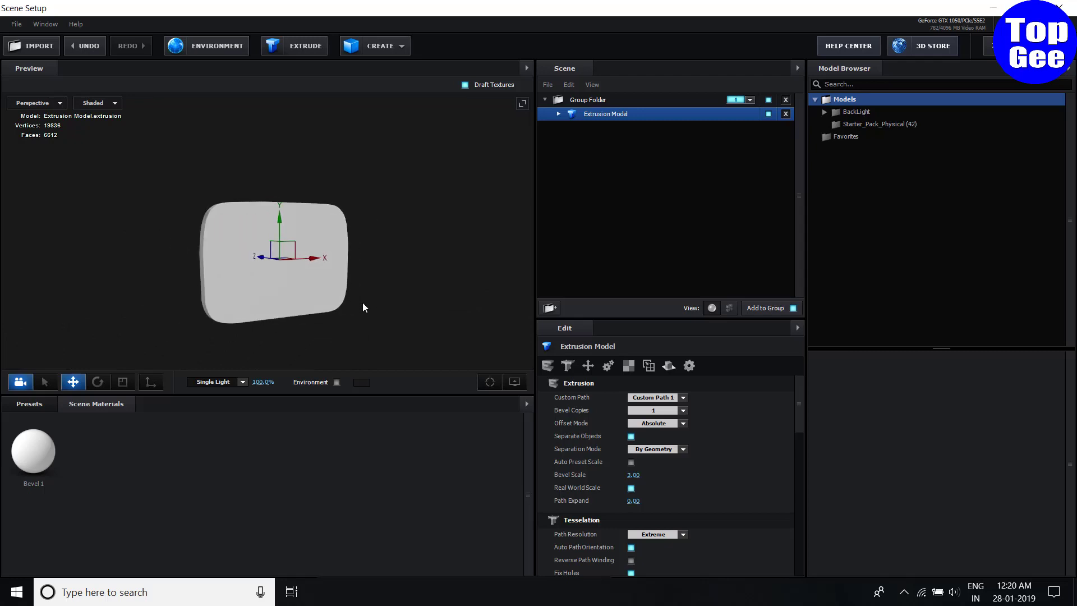
- Set Bevel 1's Diffuse texture to Custom Layer 1
left_click(557, 114)
left_click(602, 130)
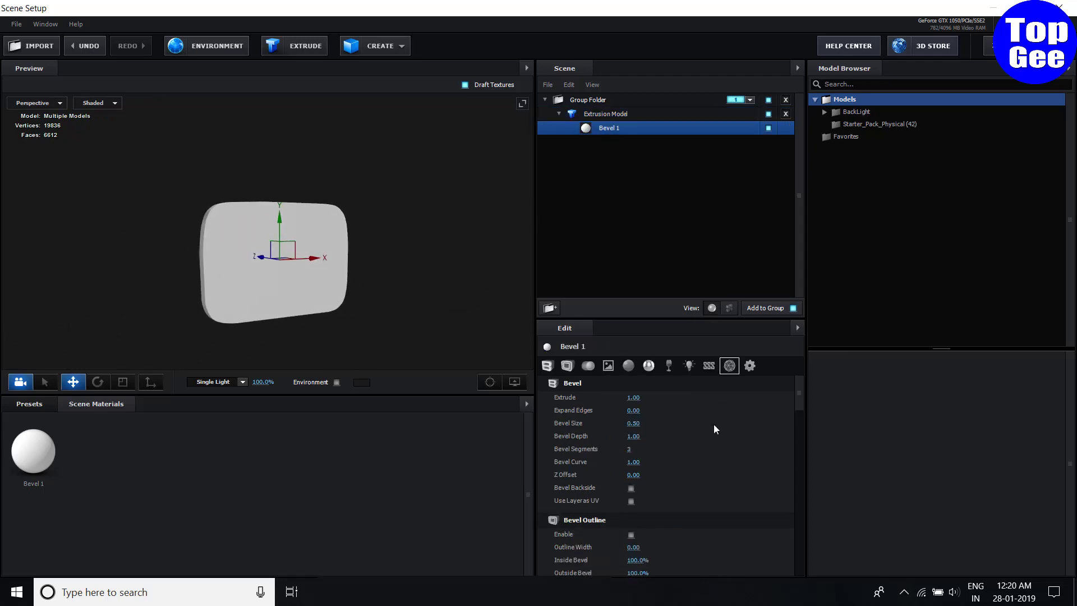
left_click(608, 365)
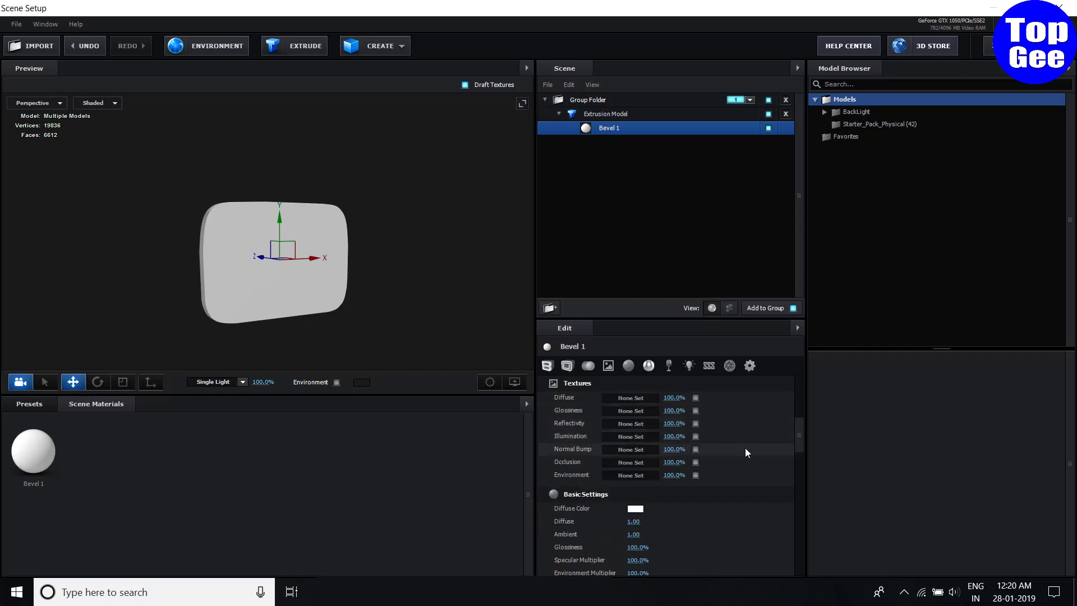
scroll(744, 447, "up", 1)
left_click(638, 439)
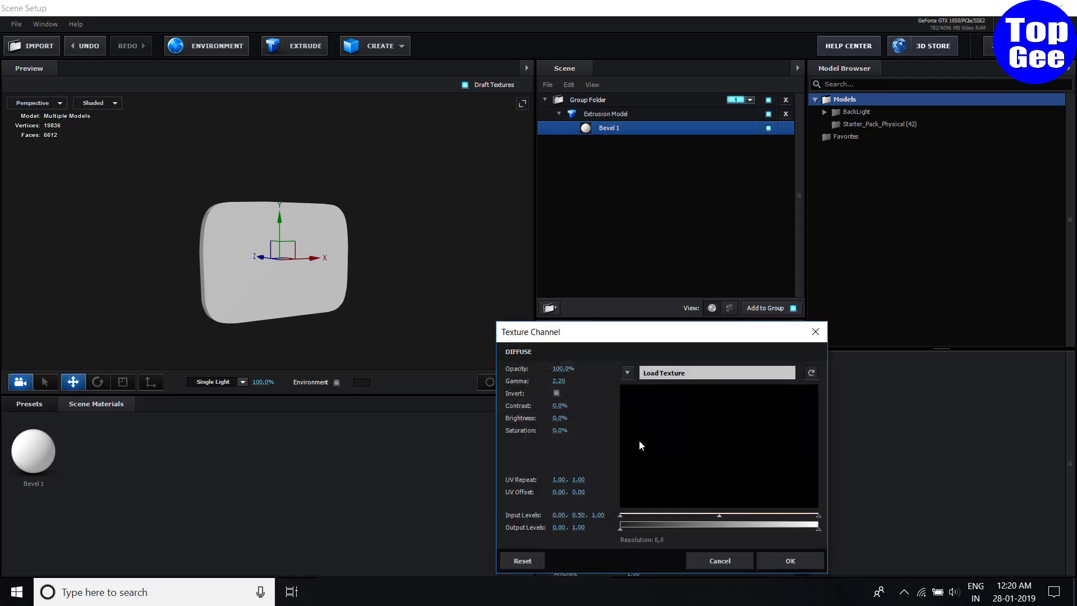
left_click(632, 379)
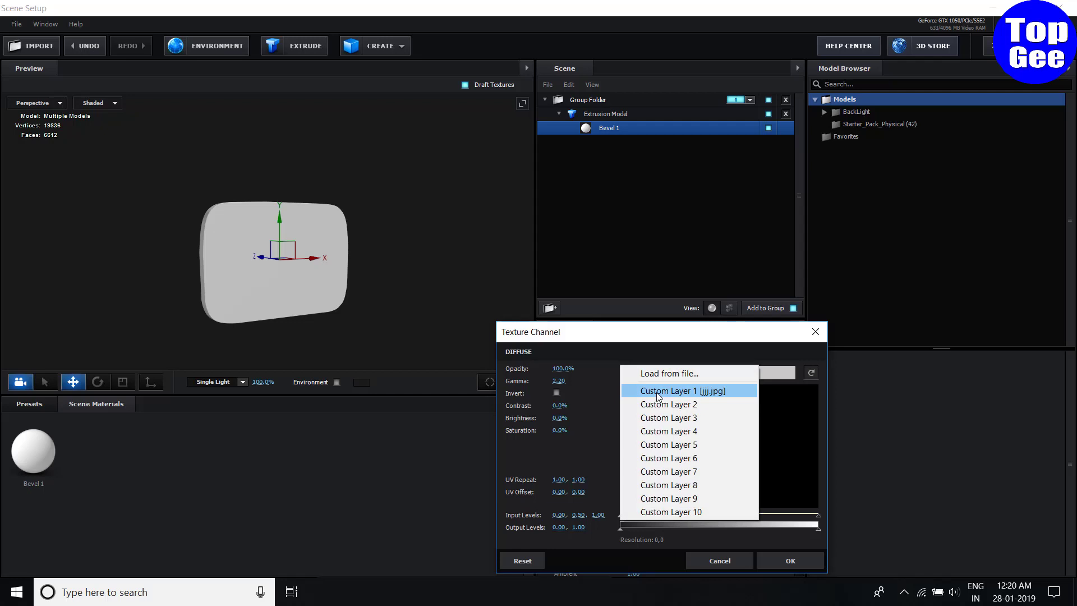
left_click(695, 391)
left_click(781, 558)
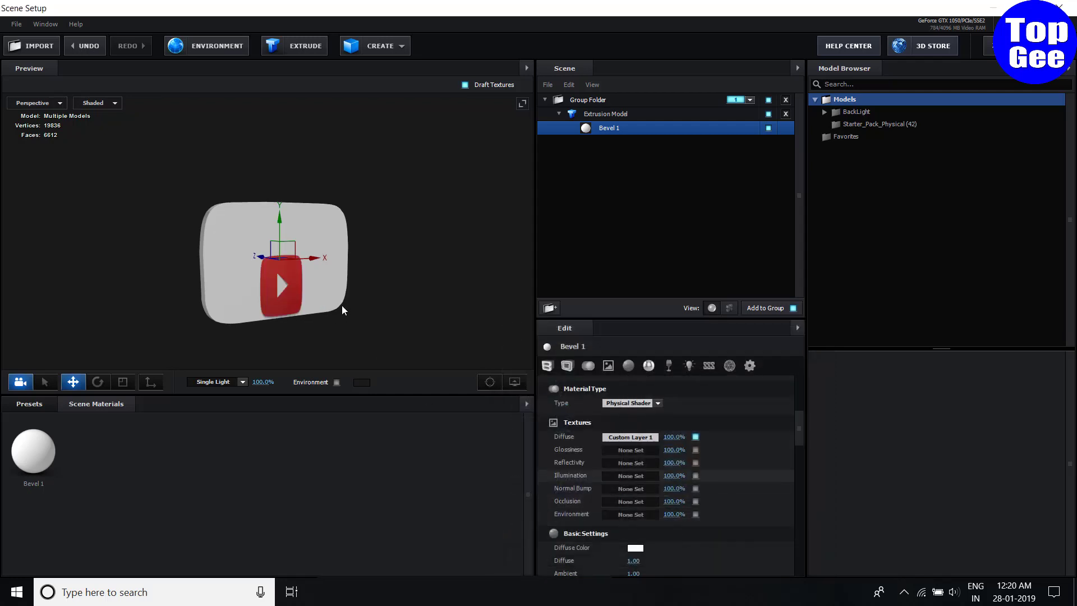
- Enable Use Layer as UV so the red logo with white play triangle shows
mouse_move(343, 305)
left_mouse_down()
mouse_move(264, 304)
mouse_move(355, 308)
mouse_move(304, 314)
mouse_move(323, 315)
left_mouse_up()
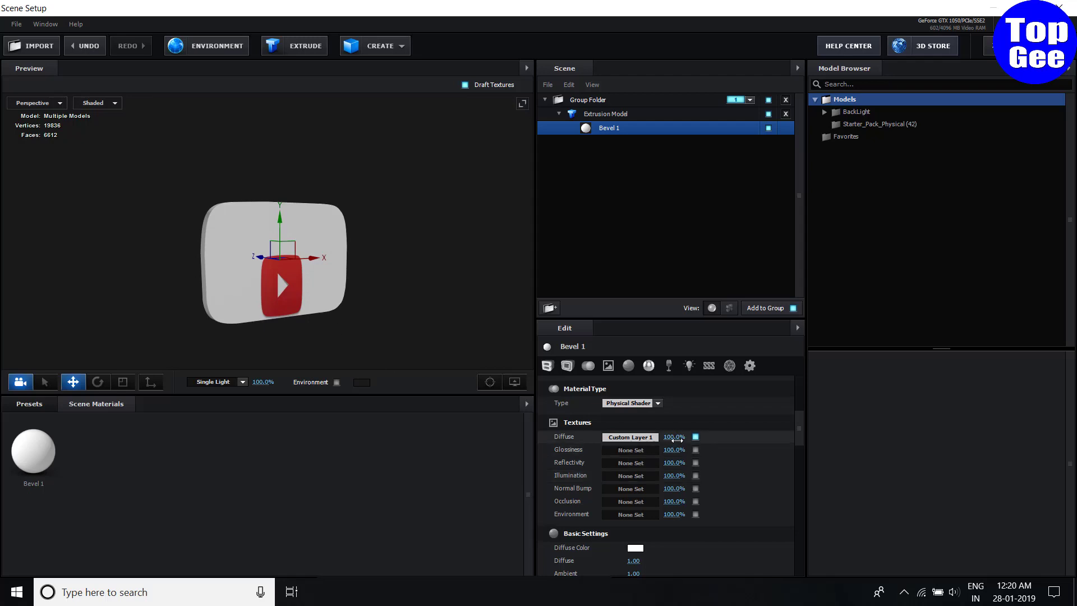
scroll(743, 435, "down", 1)
scroll(743, 435, "up", 1)
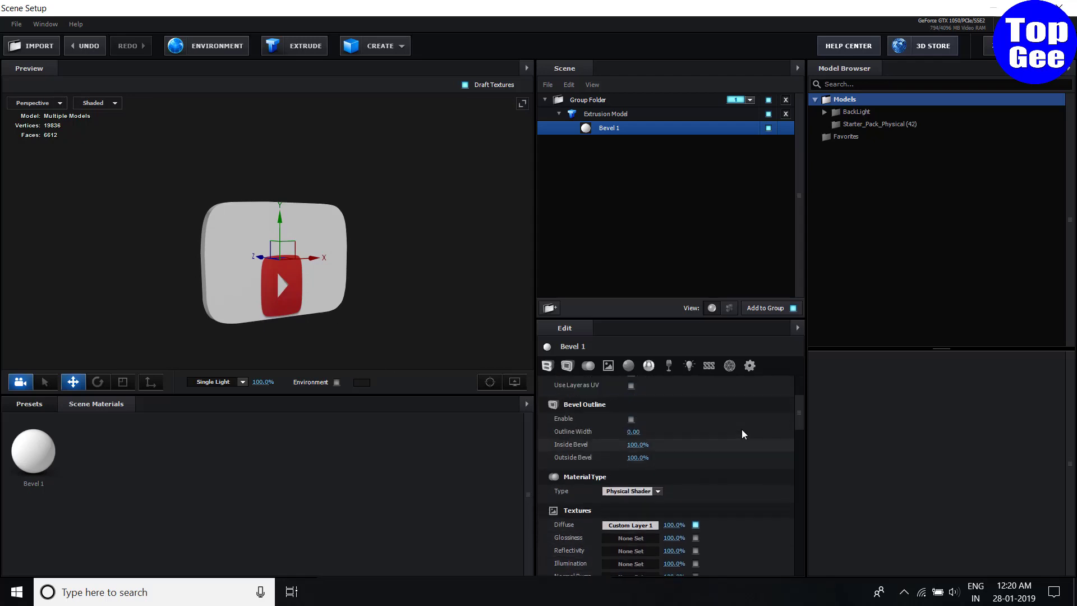
scroll(729, 441, "up", 1)
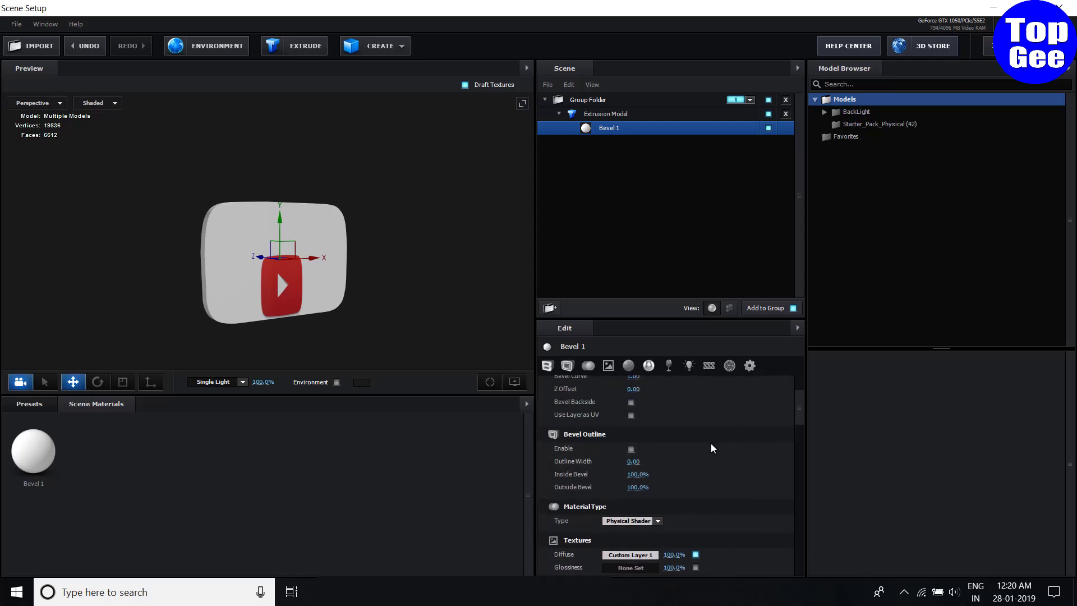
left_click(631, 415)
mouse_move(332, 321)
left_mouse_down()
mouse_move(371, 318)
mouse_move(334, 337)
mouse_move(419, 332)
mouse_move(287, 312)
mouse_move(346, 326)
mouse_move(201, 285)
mouse_move(196, 296)
mouse_move(143, 262)
mouse_move(149, 247)
left_mouse_up()
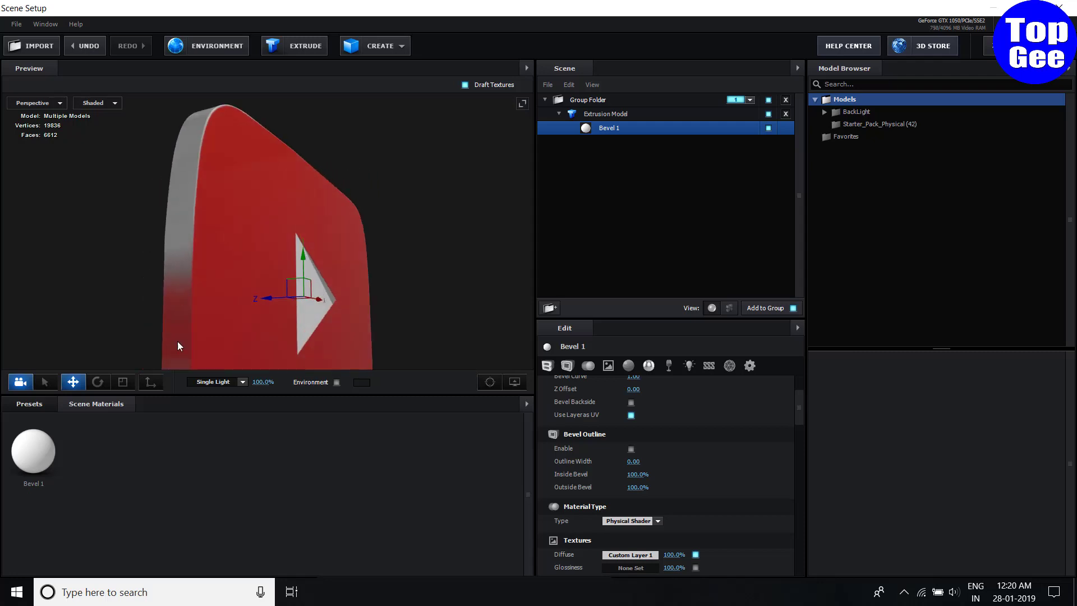
- Duplicate the Extrusion Model in Element 3D Scene Setup
left_click(559, 113)
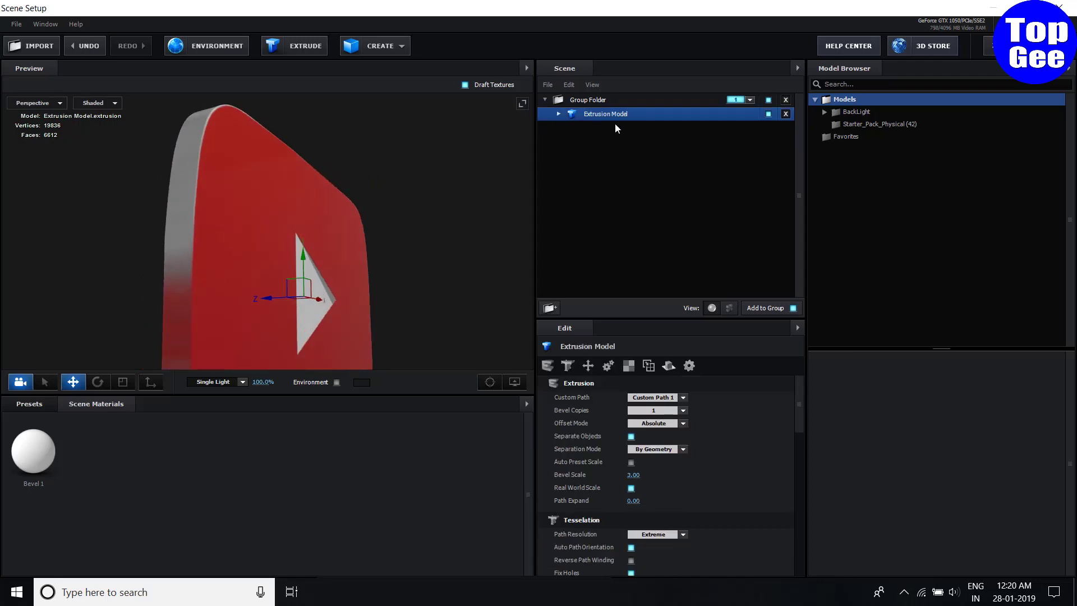
left_click(558, 115)
key("ctrl+d")
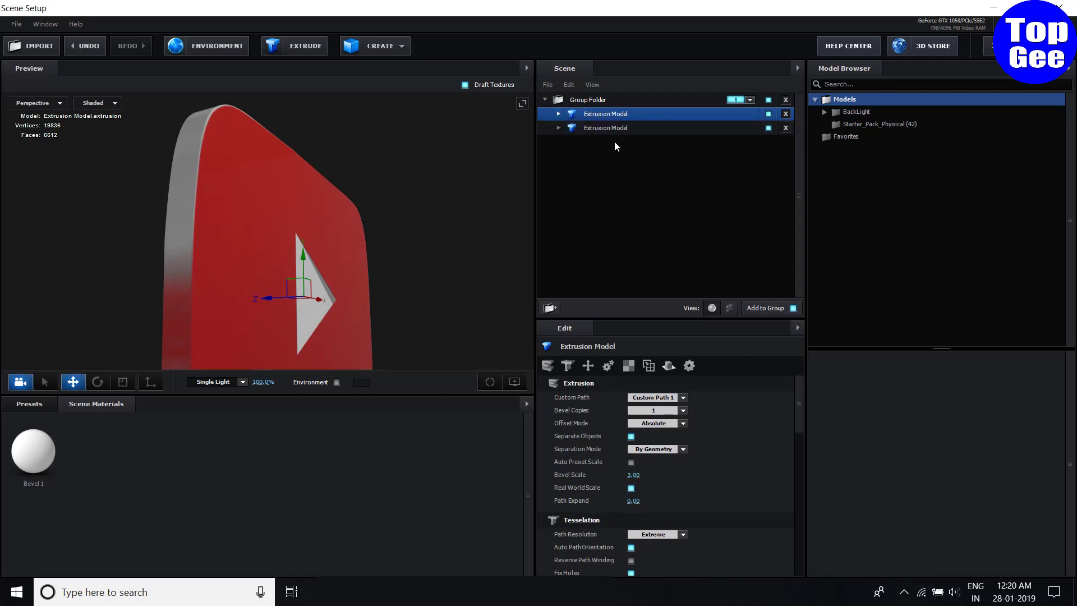
- Make the first copy's Bevel 1 a bevel outline with the Chrome preset material
left_click(559, 113)
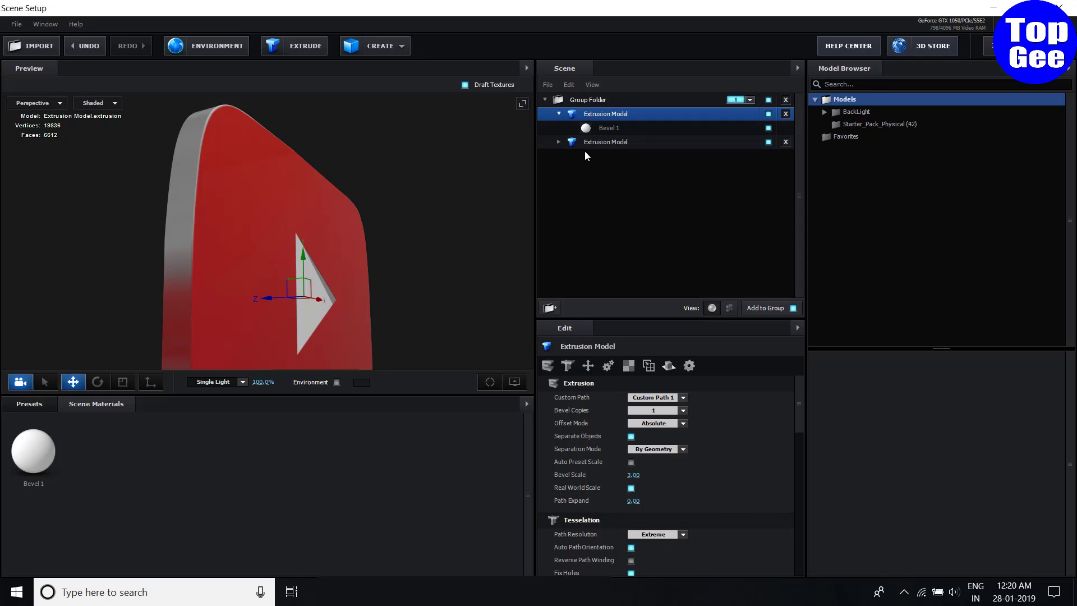
left_click(614, 128)
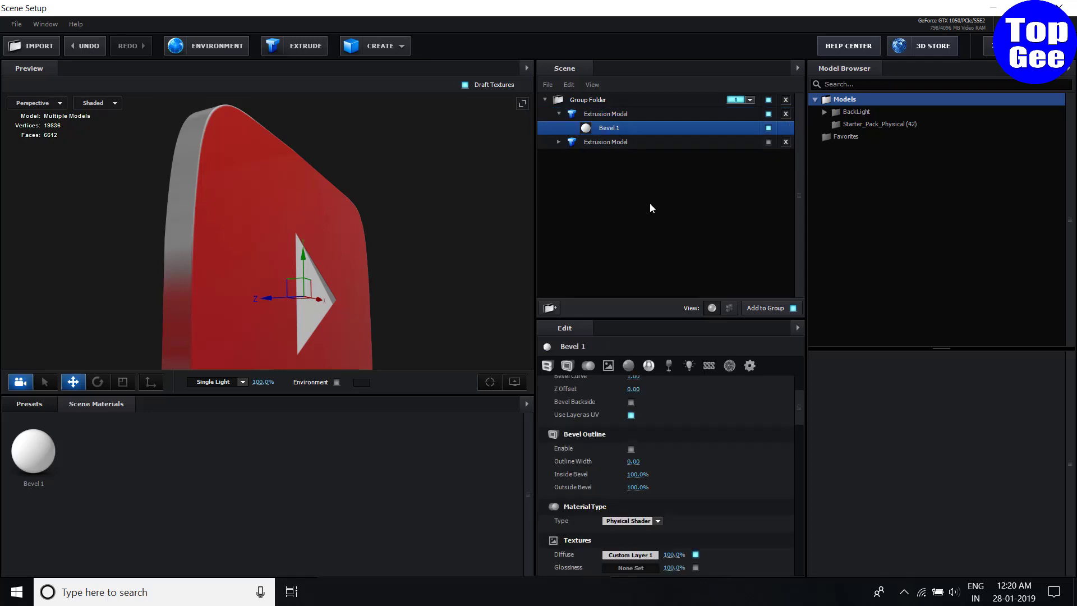
left_click(630, 449)
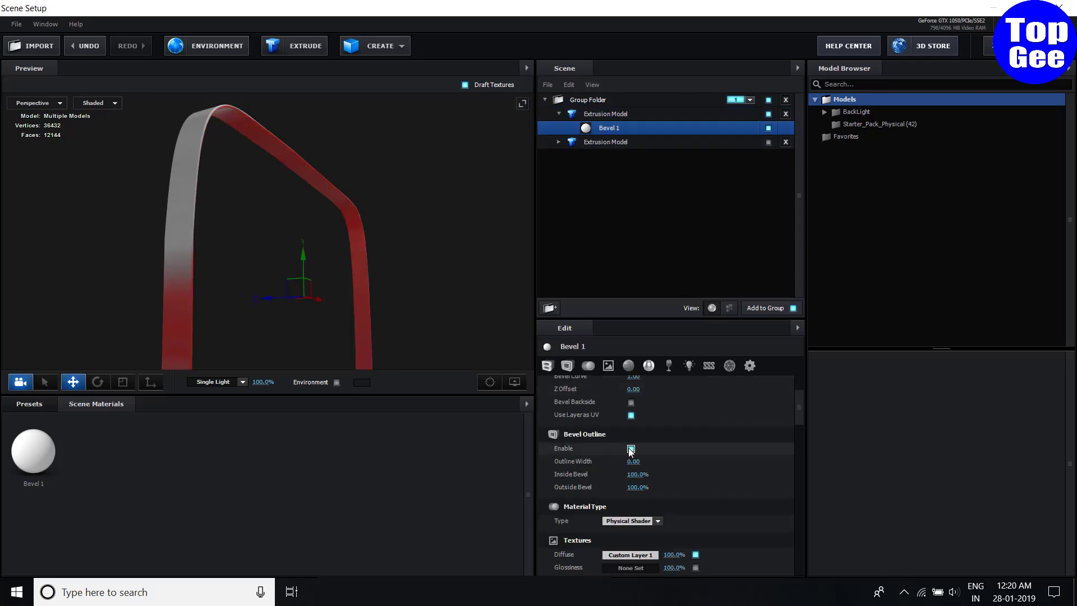
left_click(48, 406)
left_click(54, 467)
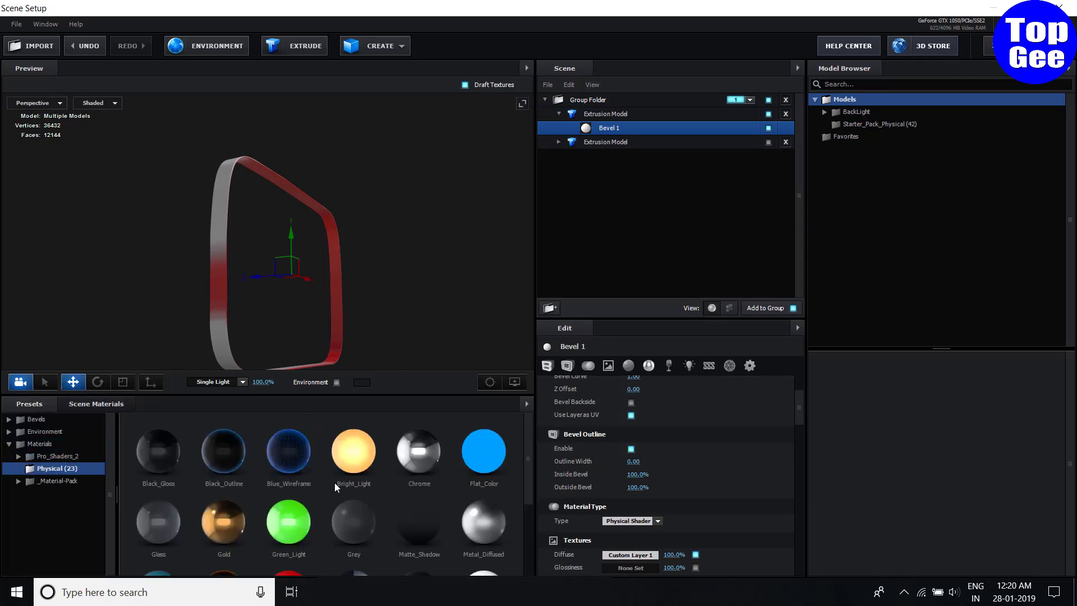
left_click_drag(419, 450, 611, 129)
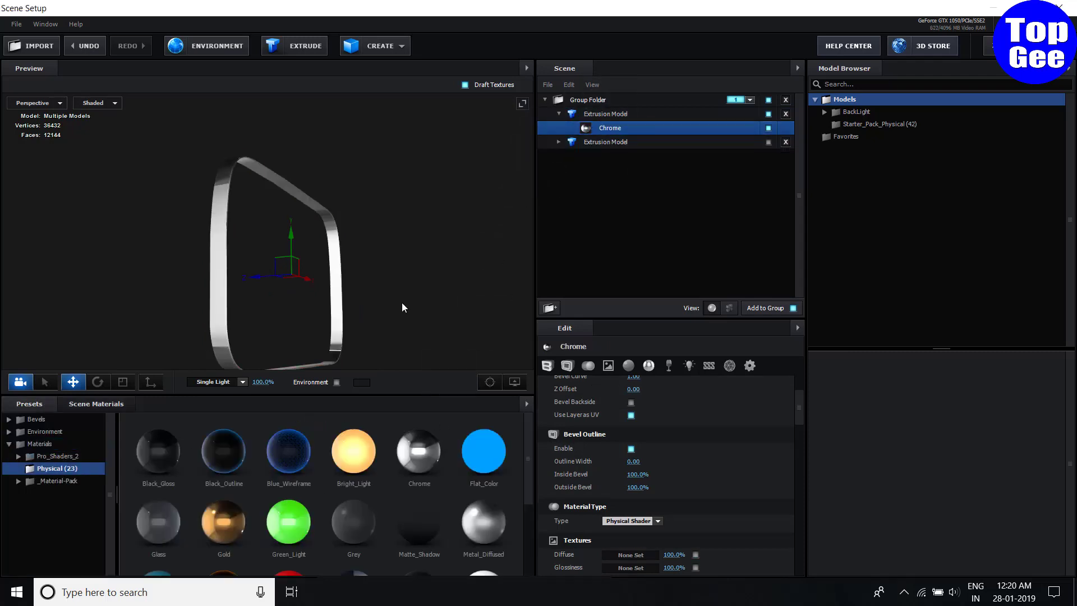
mouse_move(375, 325)
left_mouse_down()
mouse_move(345, 328)
mouse_move(371, 327)
left_mouse_up()
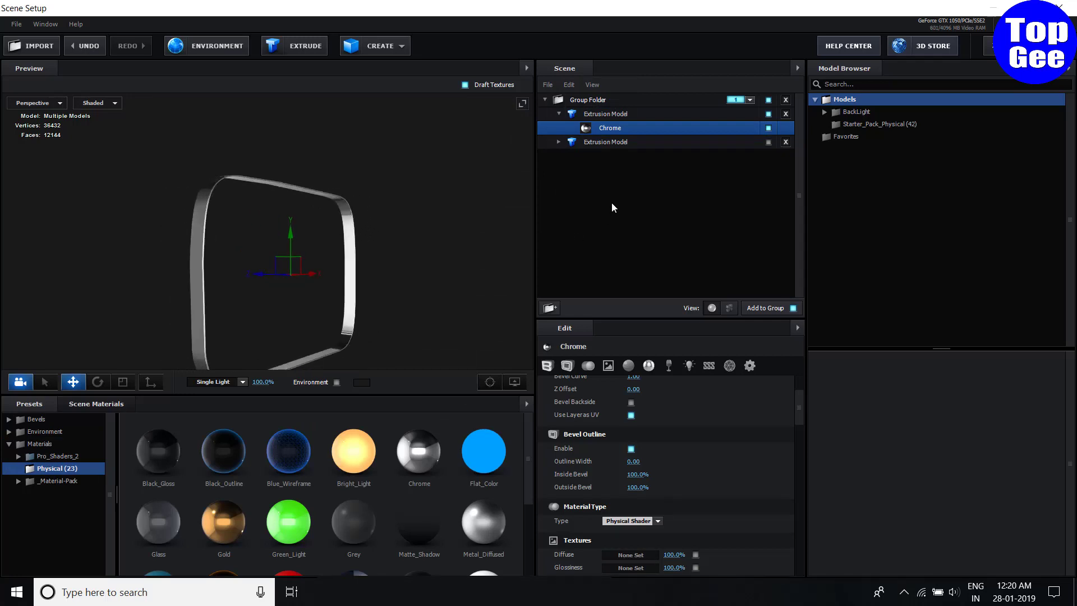
- Show the second copy again and expand the chrome outline's edges to 0.04
left_click(769, 141)
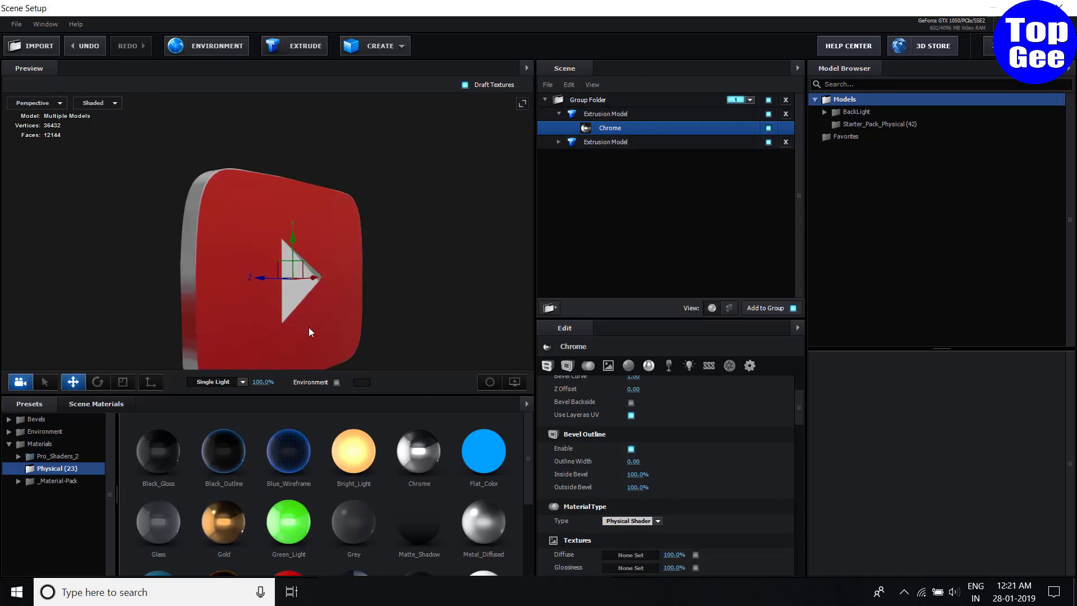
scroll(309, 328, "up", 3)
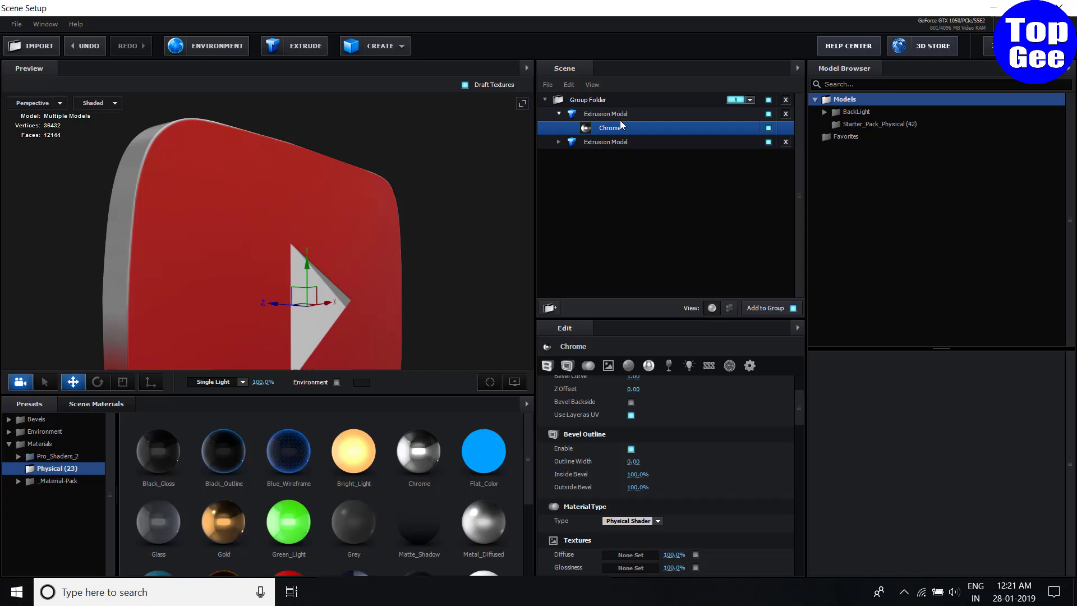
scroll(648, 419, "up", 3)
scroll(648, 419, "up", 2)
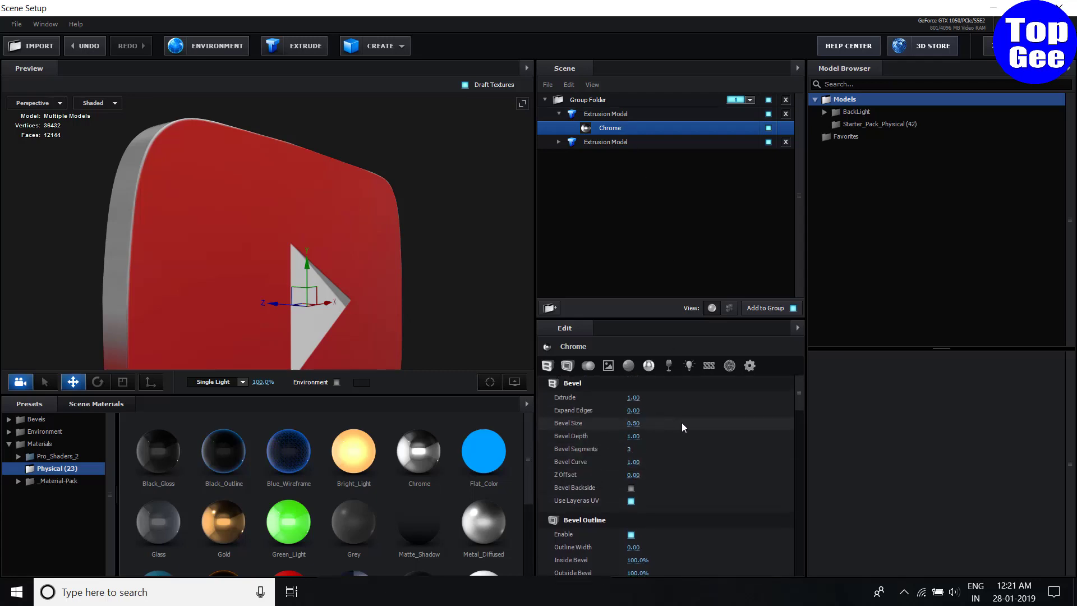
left_click_drag(632, 410, 633, 410)
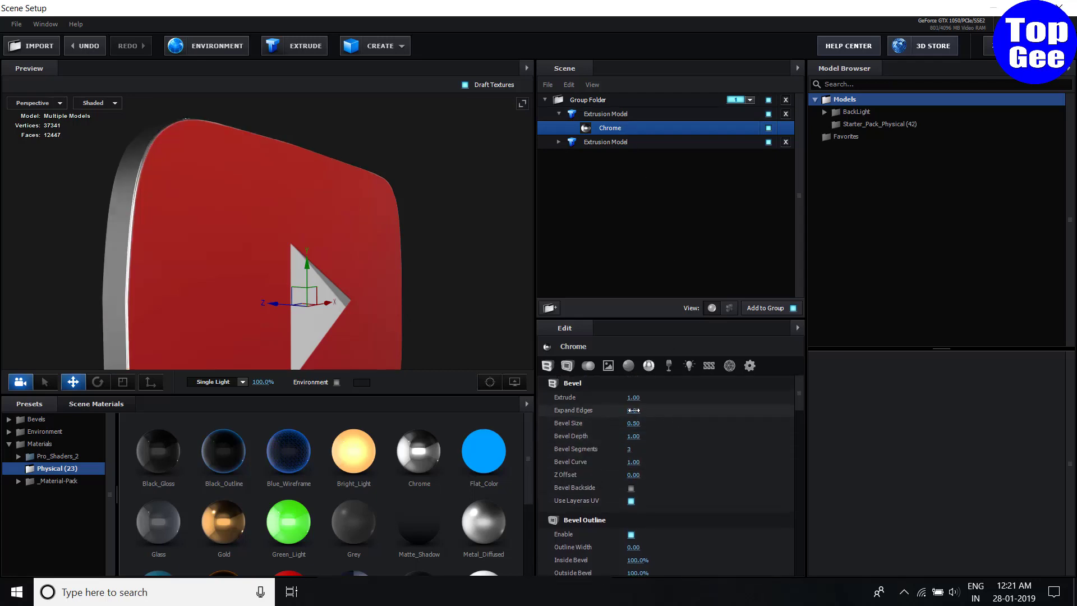
mouse_move(241, 248)
left_mouse_down()
mouse_move(179, 278)
mouse_move(114, 251)
mouse_move(93, 256)
mouse_move(140, 311)
mouse_move(256, 302)
mouse_move(203, 281)
mouse_move(209, 258)
mouse_move(219, 294)
mouse_move(160, 283)
mouse_move(120, 233)
mouse_move(124, 298)
mouse_move(263, 290)
mouse_move(165, 290)
mouse_move(185, 268)
mouse_move(240, 308)
mouse_move(305, 307)
mouse_move(237, 301)
mouse_move(205, 264)
mouse_move(206, 244)
mouse_move(231, 307)
left_mouse_up()
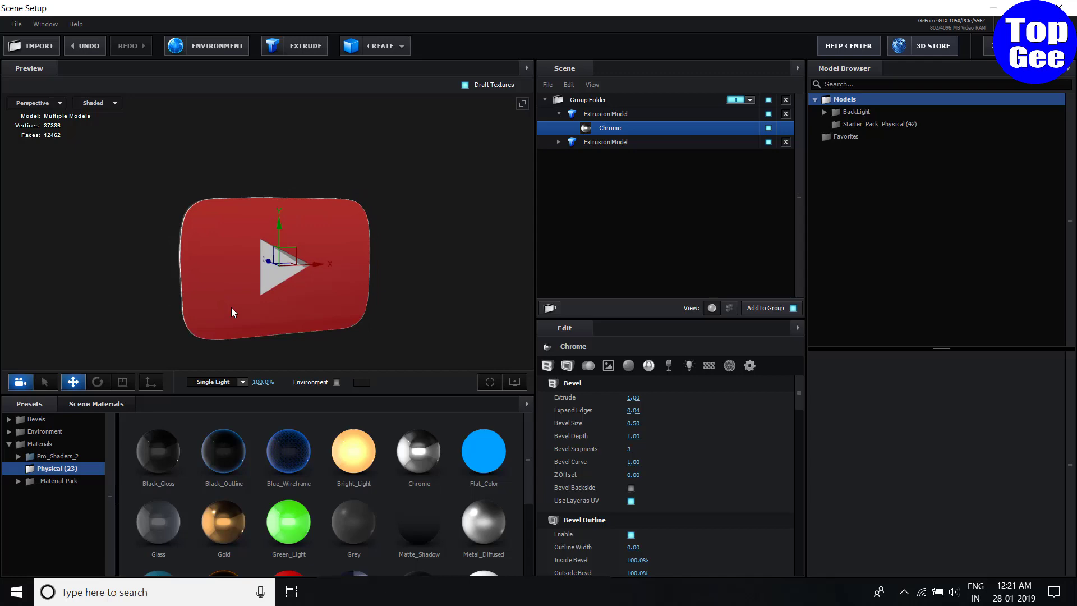
- Apply the Element scene and fit the whole logo in the composition view
left_click(1010, 45)
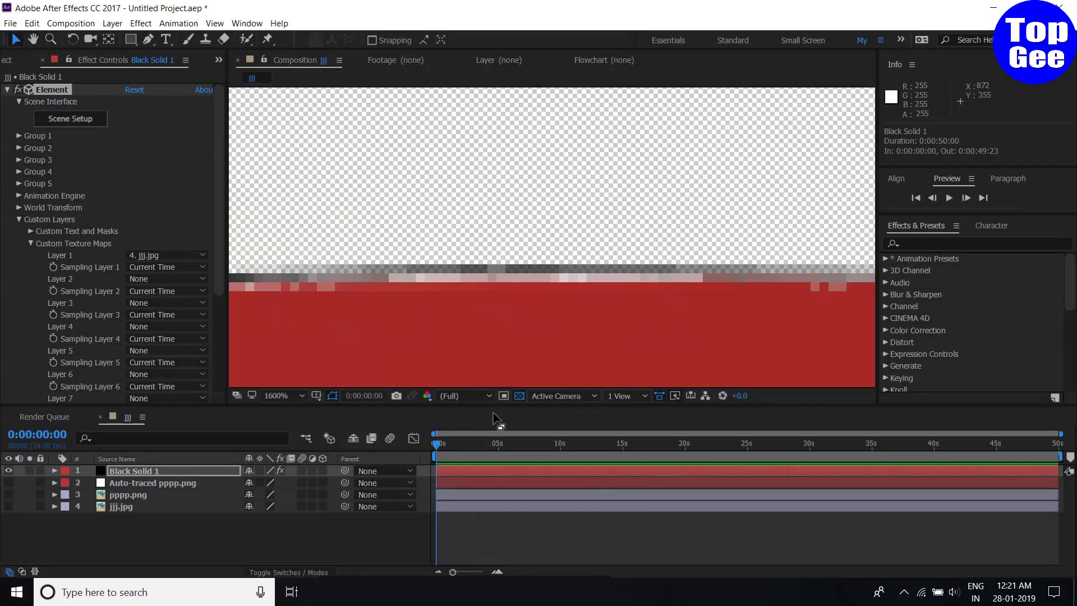
left_click(283, 396)
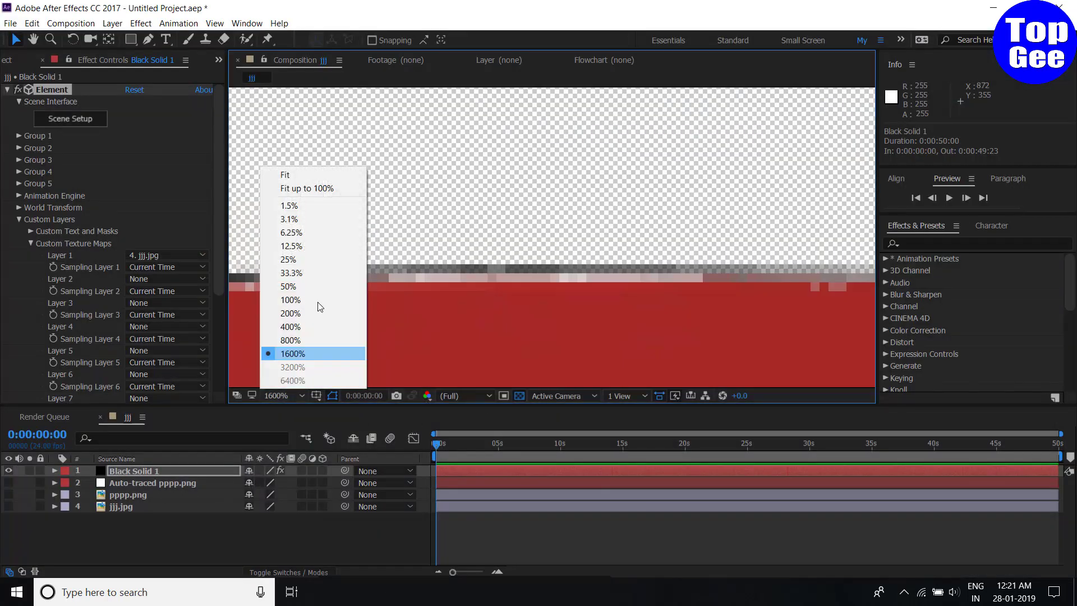
left_click(303, 187)
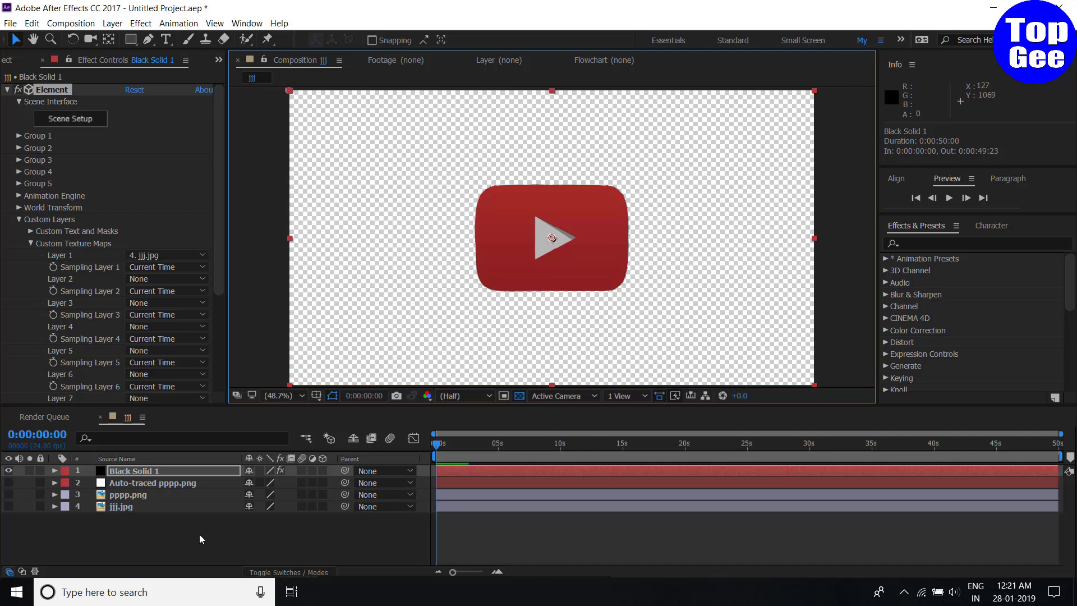
- Add Camera 1 to the jjj composition and turn off the transparency grid for black
right_click(178, 533)
mouse_move(205, 417)
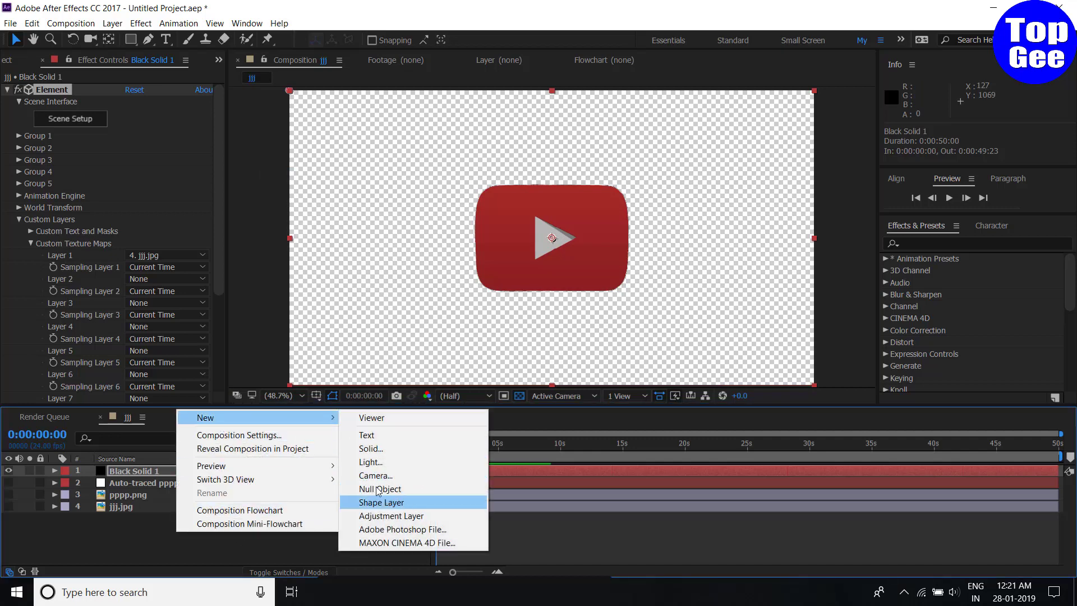
left_click(374, 475)
left_click(949, 510)
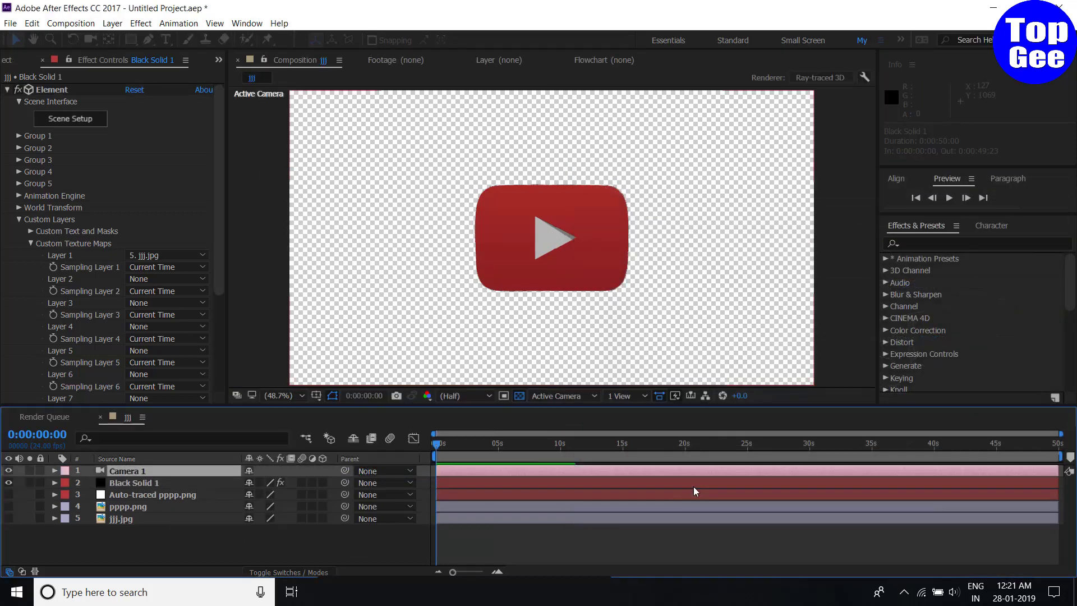
left_click(519, 395)
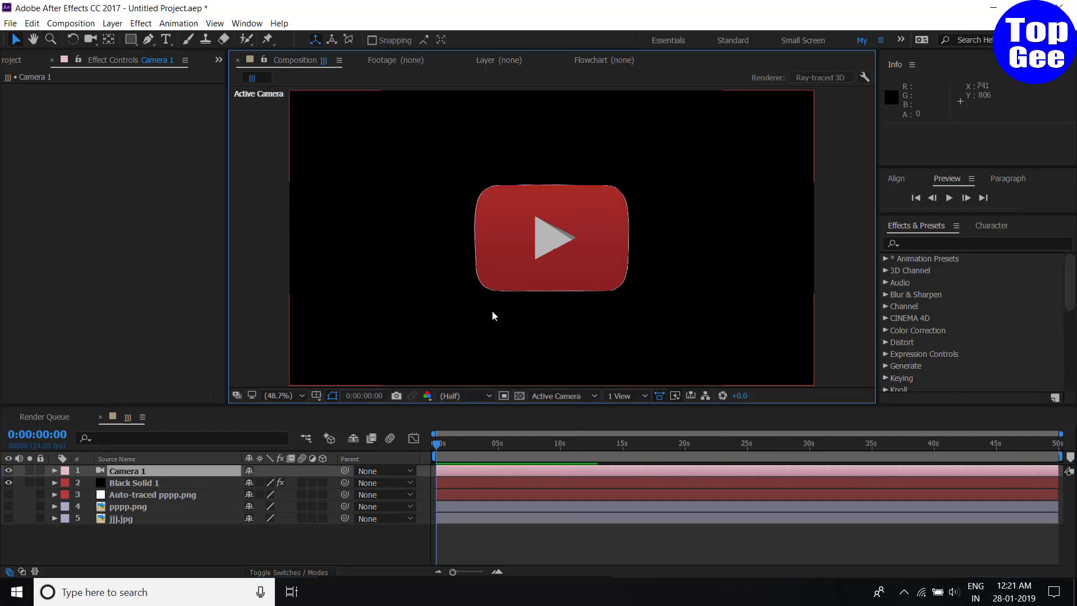
- Orbit and pan Camera 1 around the logo to set its starting view
mouse_move(544, 288)
left_mouse_down()
mouse_move(583, 274)
mouse_move(594, 195)
mouse_move(577, 212)
left_mouse_up()
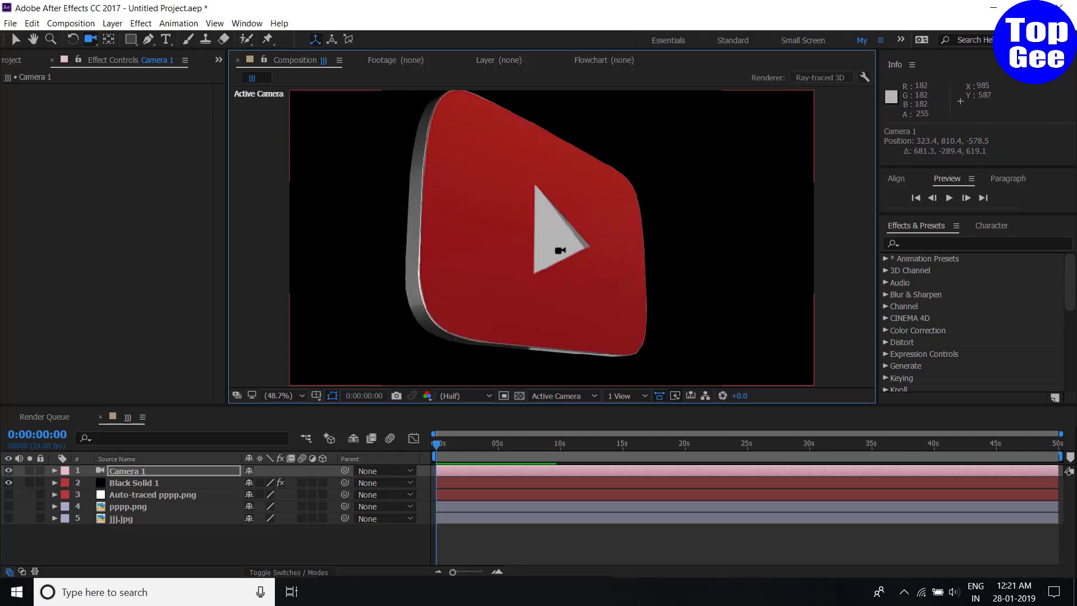
left_click_drag(559, 242, 673, 252)
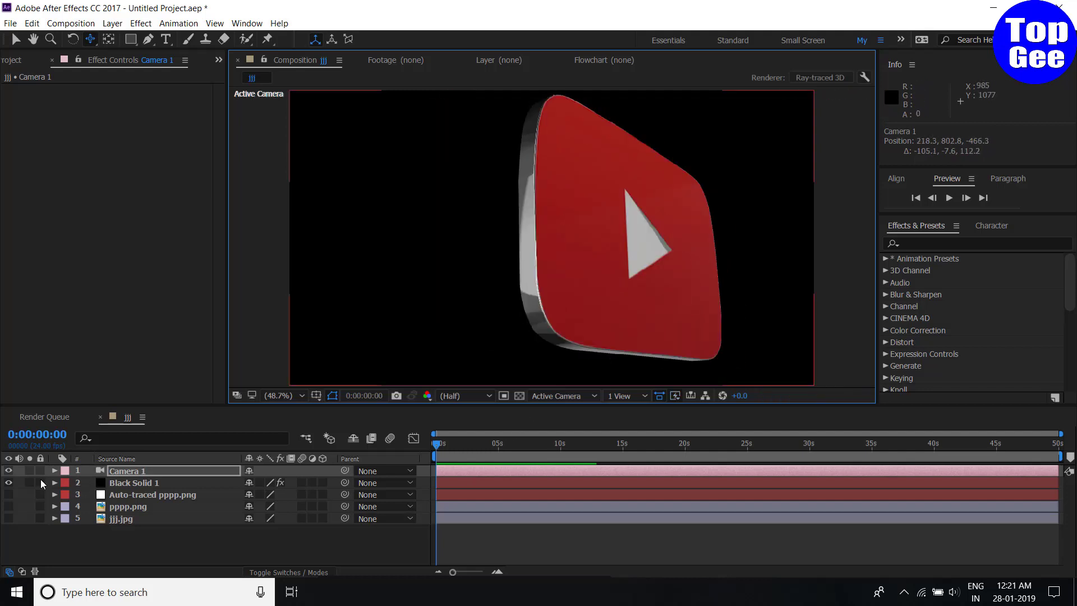
left_click(55, 470)
left_click(66, 494)
scroll(79, 484, "down", 1)
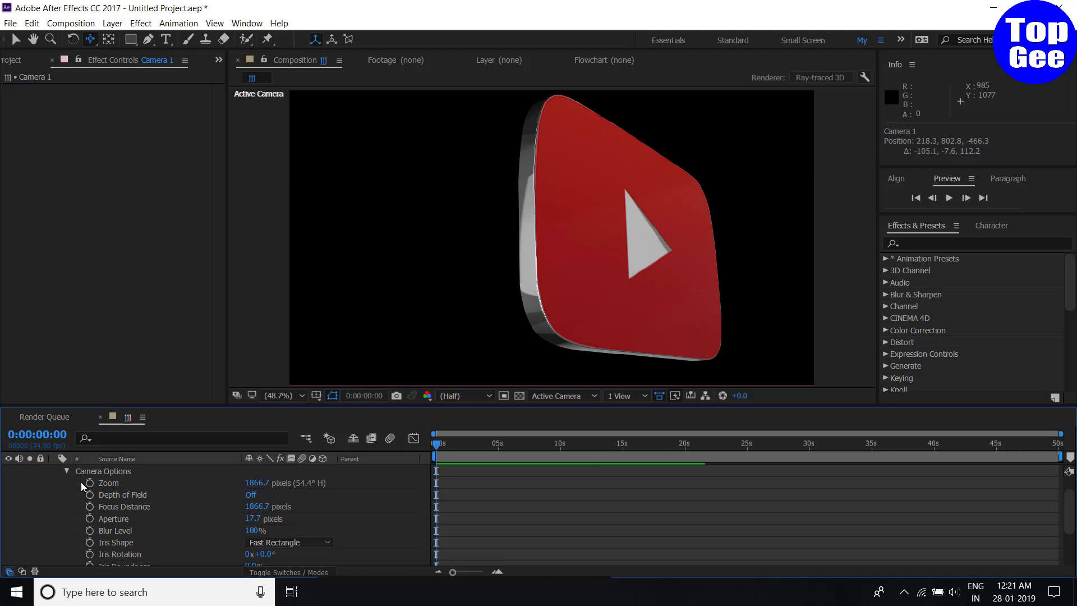
scroll(68, 485, "up", 2)
left_click(54, 470)
left_click(120, 471)
- Keyframe Camera 1's Position and rotation at 0 s, then move it at about 7 s
key("p")
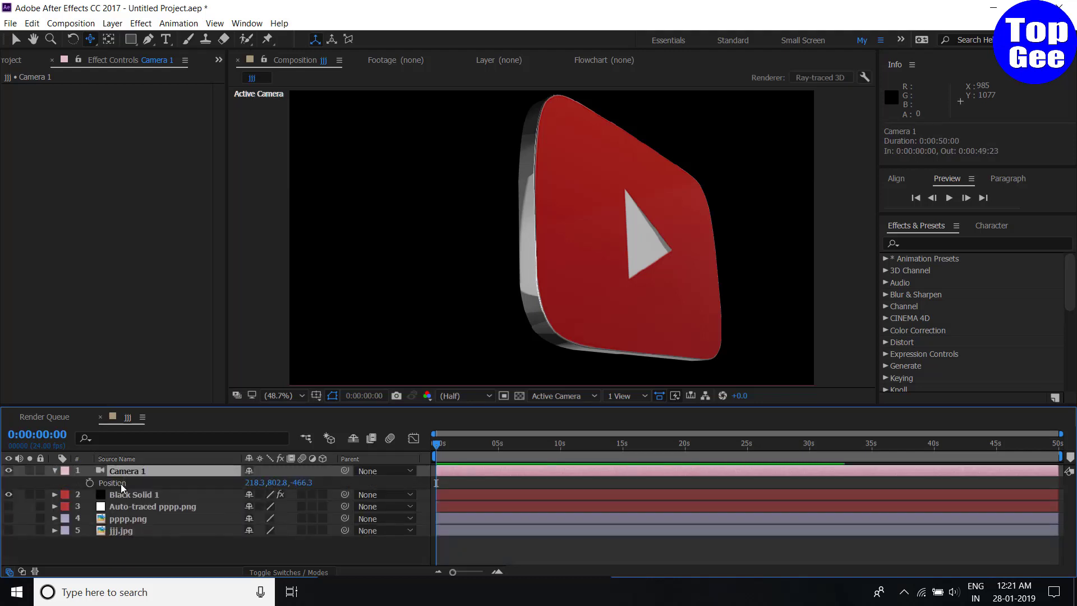
key("shift+r")
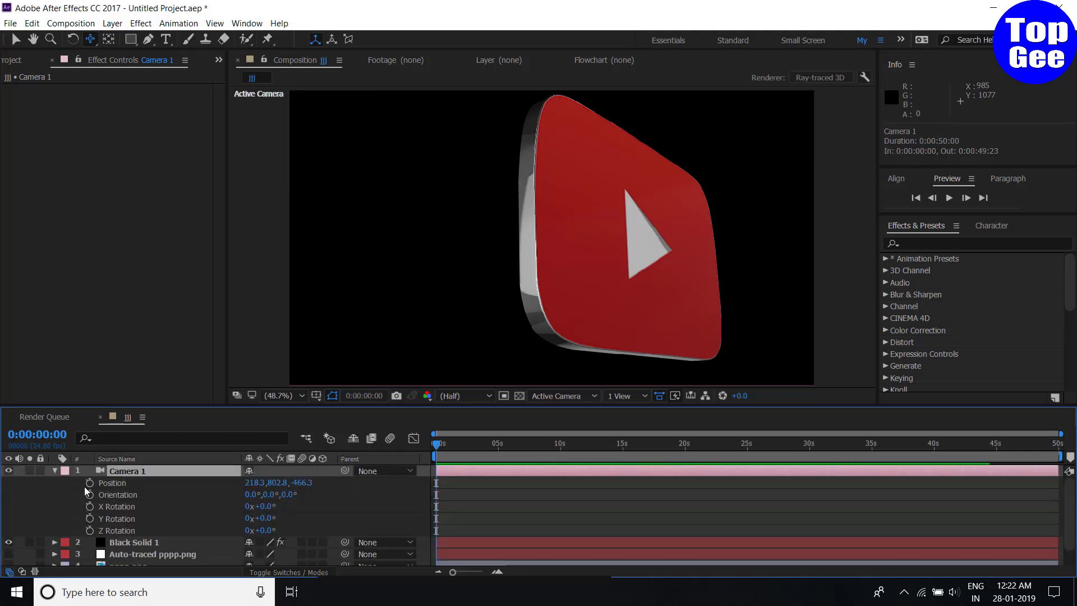
left_click(106, 532, "shift")
left_click(89, 482)
mouse_move(436, 444)
left_mouse_down()
mouse_move(547, 459)
mouse_move(528, 459)
left_mouse_up()
left_click_drag(638, 292, 594, 314)
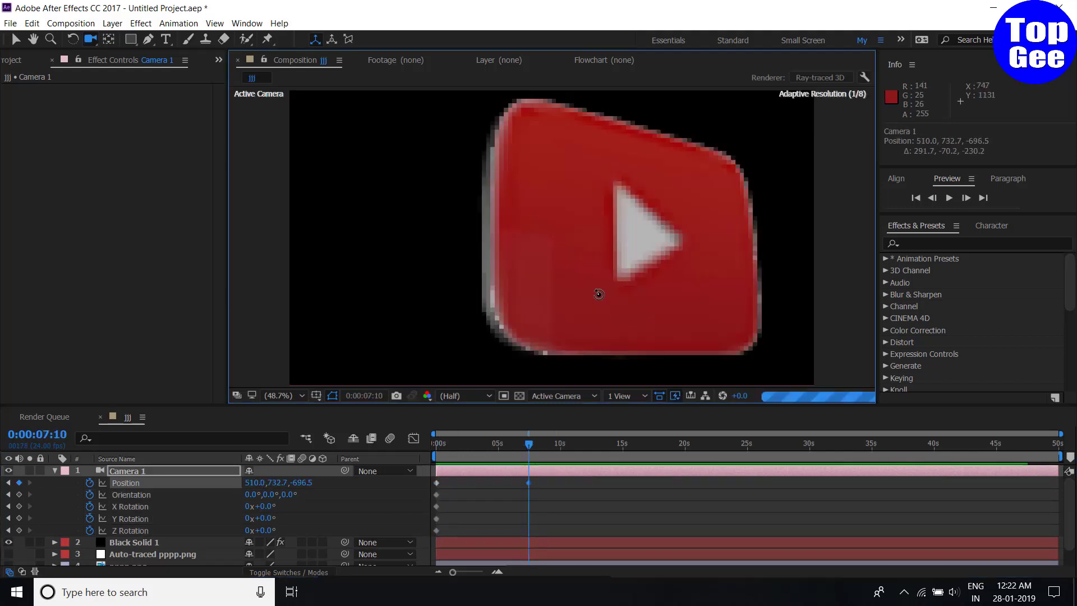
- Preview the camera move from the start of the timeline
key("Home")
key("space")
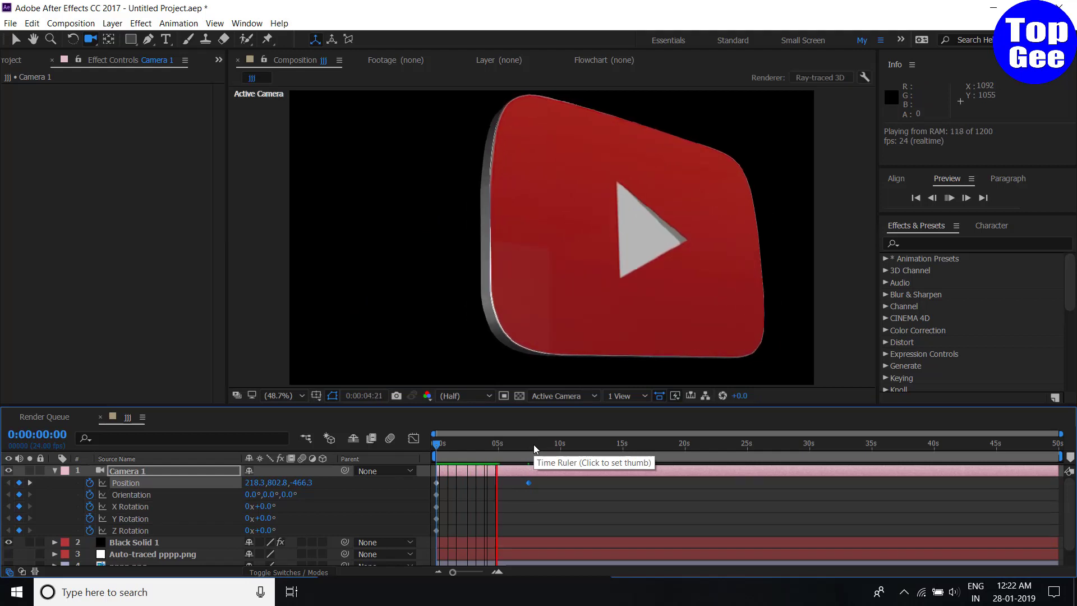
key("space")
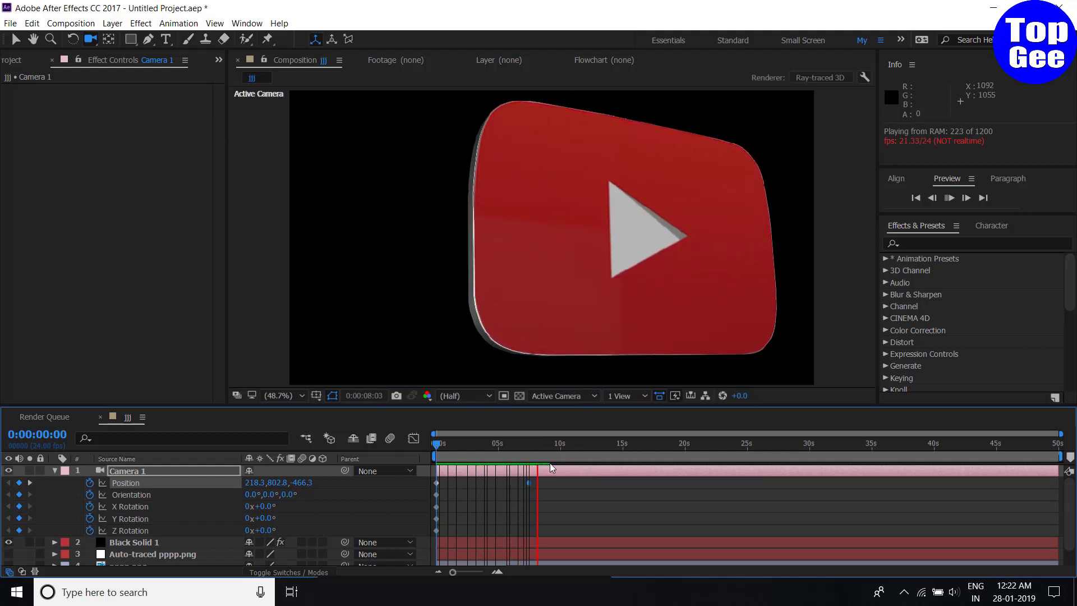
key("space")
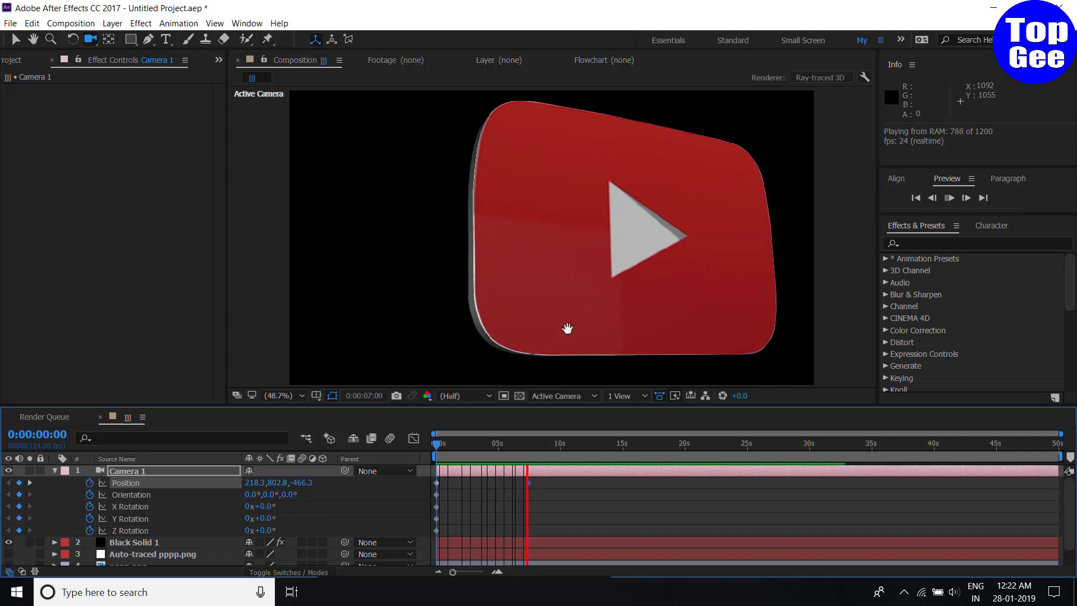
key("space")
- Open Element 3D Scene Setup from the Black Solid 1 layer
left_click(137, 542)
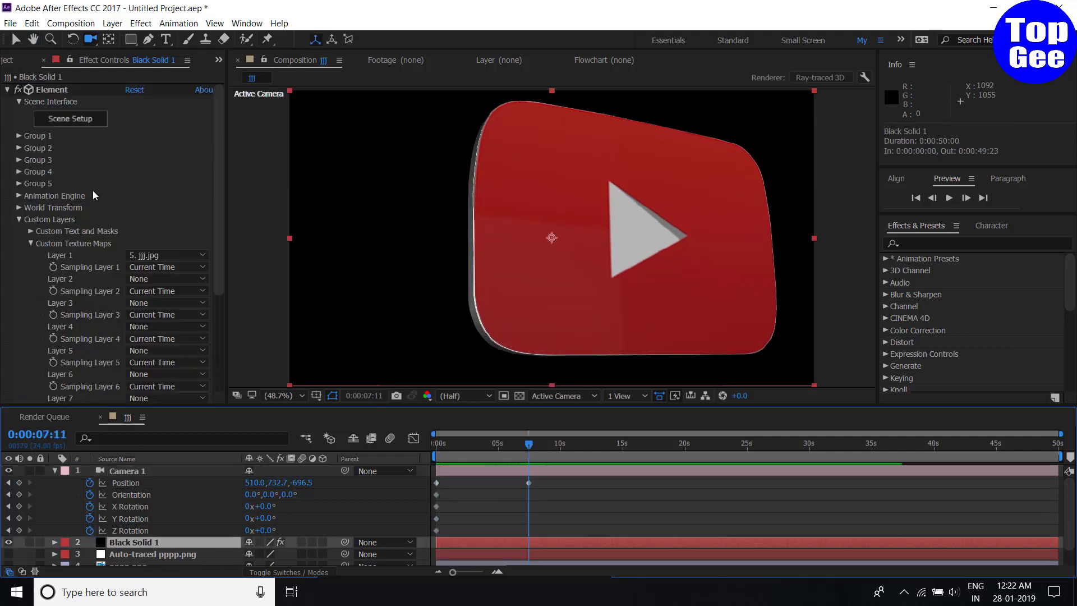
left_click(77, 126)
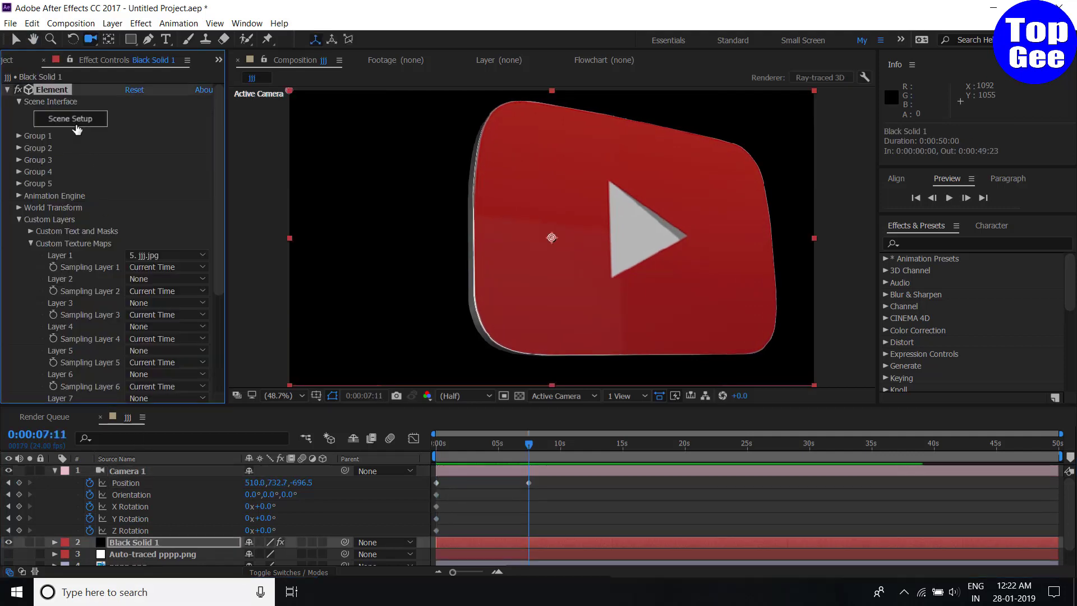
left_click(77, 129)
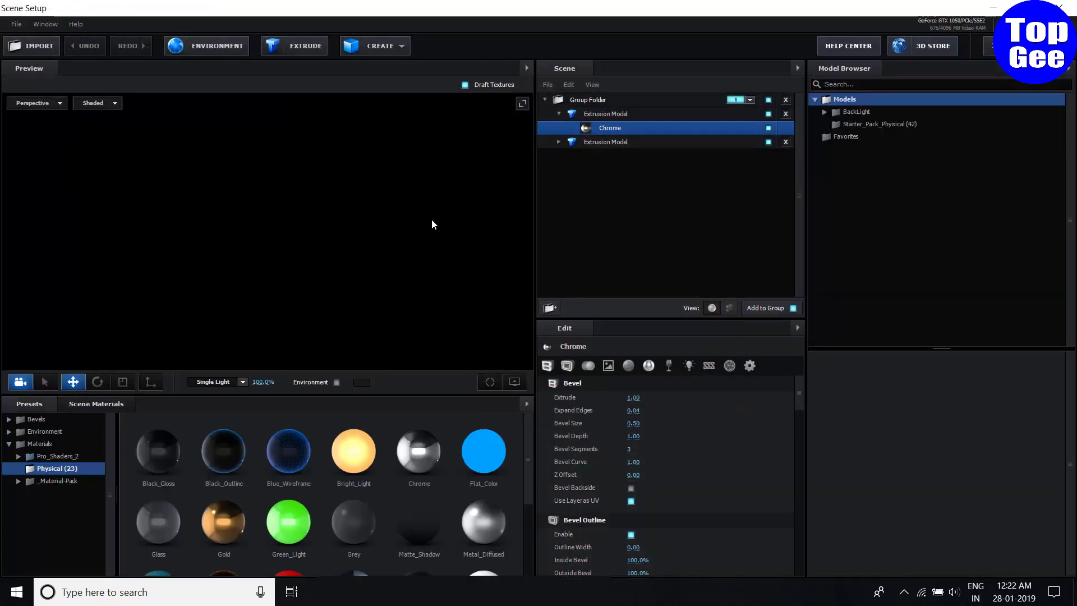
left_click_drag(355, 300, 430, 313)
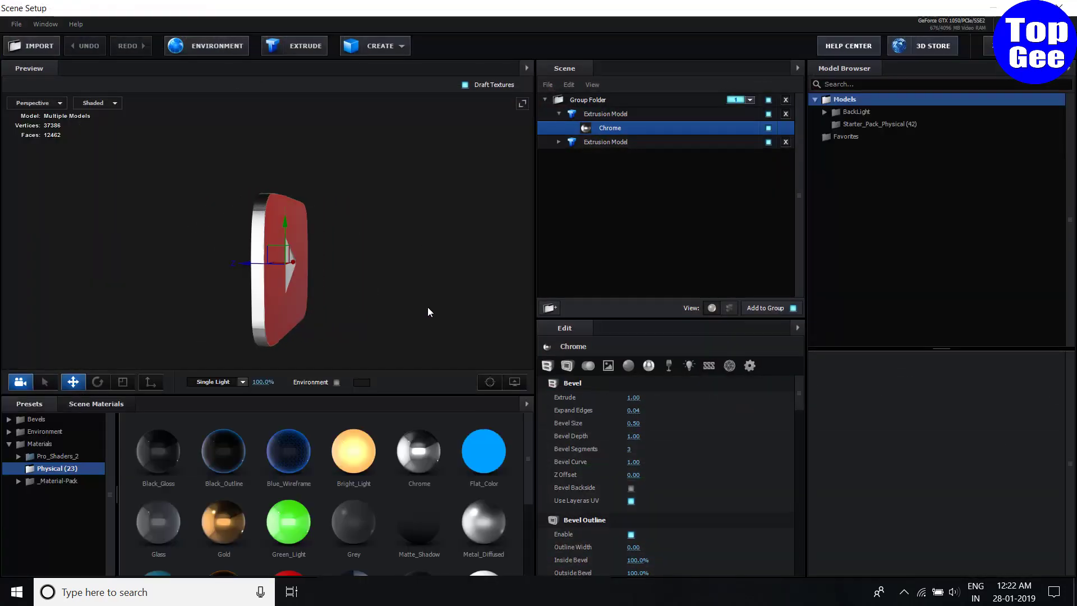
- Raise the second Extrusion Model's Bevel 1 extrude depth to about 3.12
left_click(598, 141)
left_click(559, 142)
left_click(605, 156)
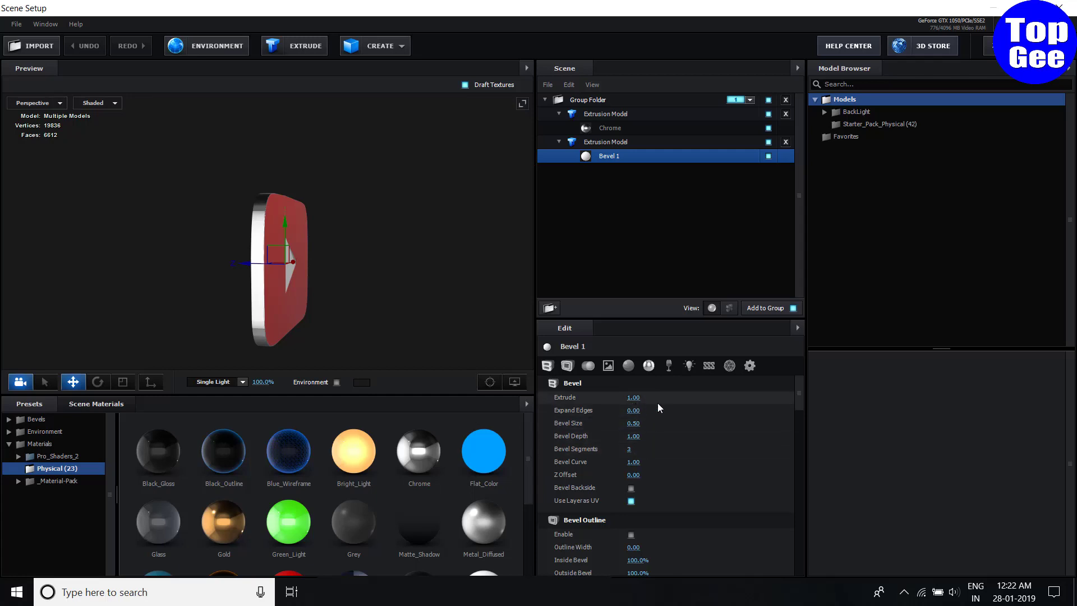
mouse_move(633, 397)
left_mouse_down()
mouse_move(753, 399)
mouse_move(776, 417)
left_mouse_up()
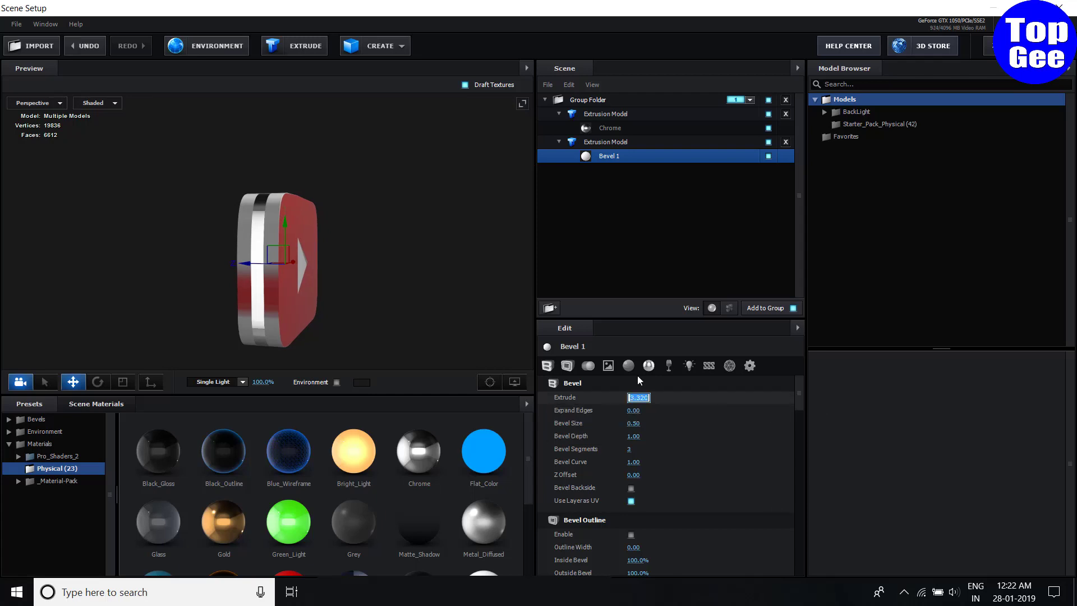
- Set the first model's Chrome extrude to 3.32 and orbit to check the thickness
left_click(612, 129)
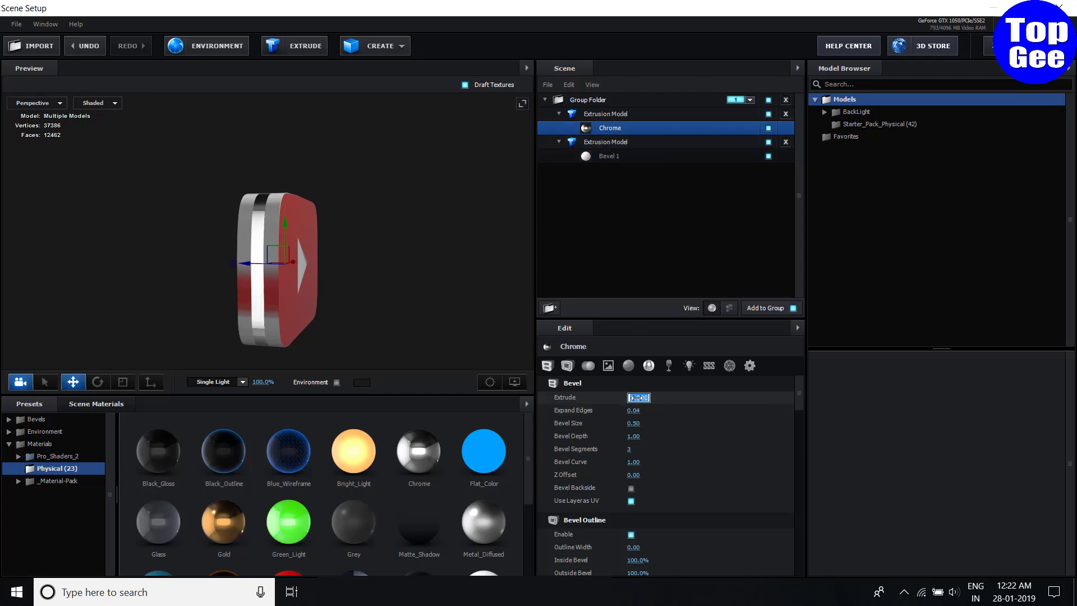
key("Return")
mouse_move(378, 356)
left_mouse_down()
mouse_move(269, 261)
mouse_move(345, 333)
left_mouse_up()
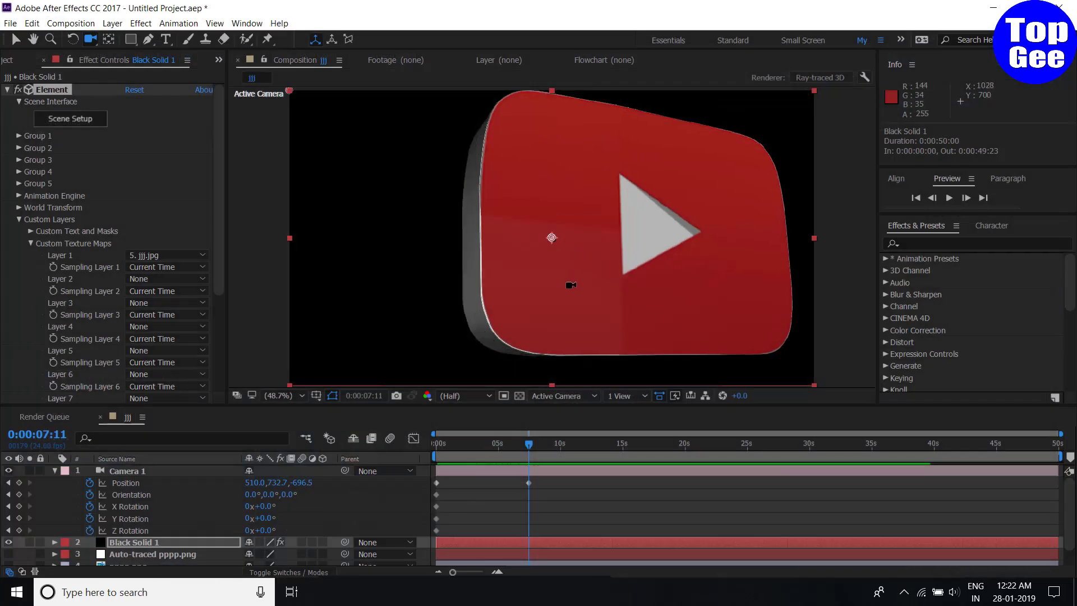
left_click_drag(570, 284, 577, 315)
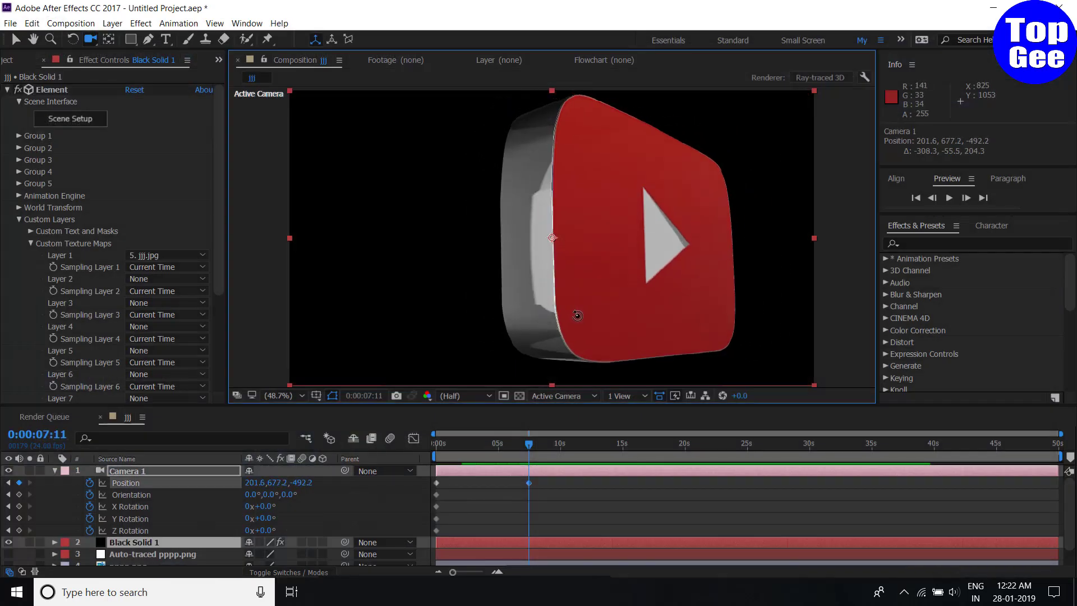
- Play and stop a preview of the camera move around the thickened logo
key("space")
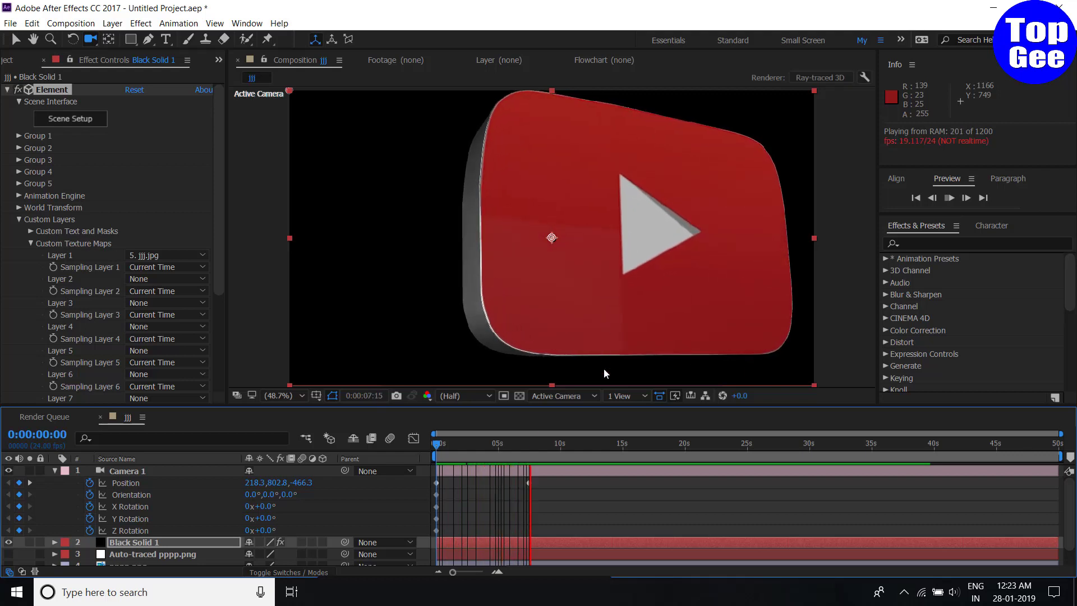
key("space")
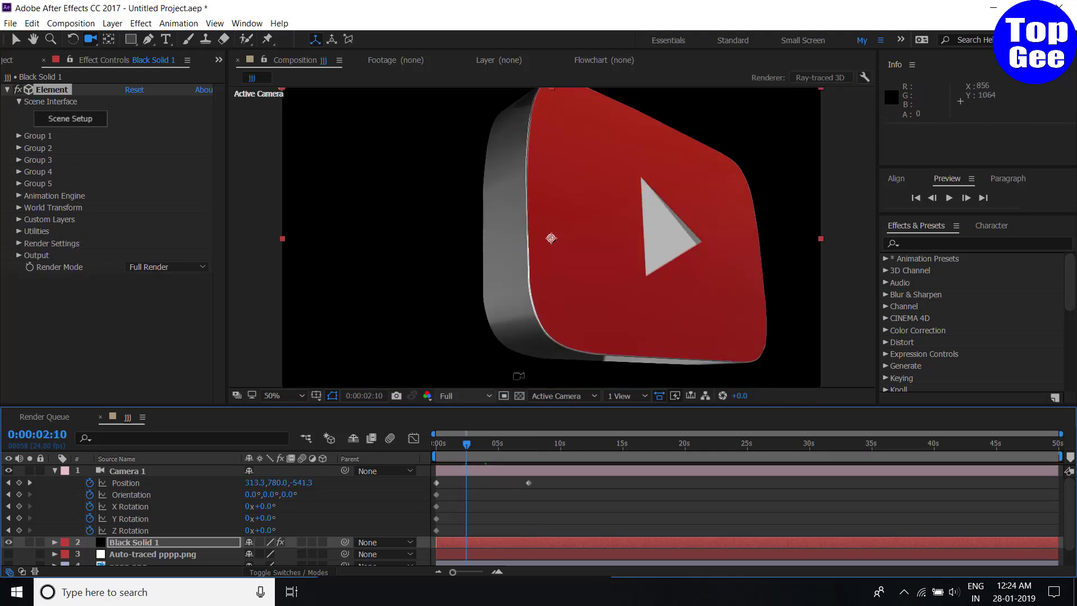
left_click(67, 27)
mouse_move(176, 184)
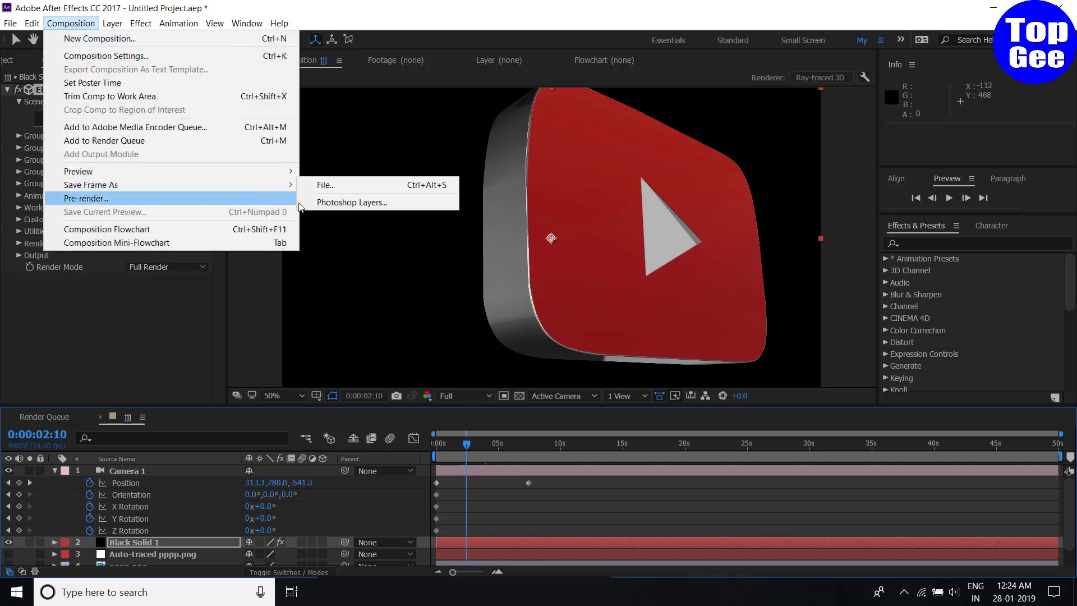
left_click(344, 203)
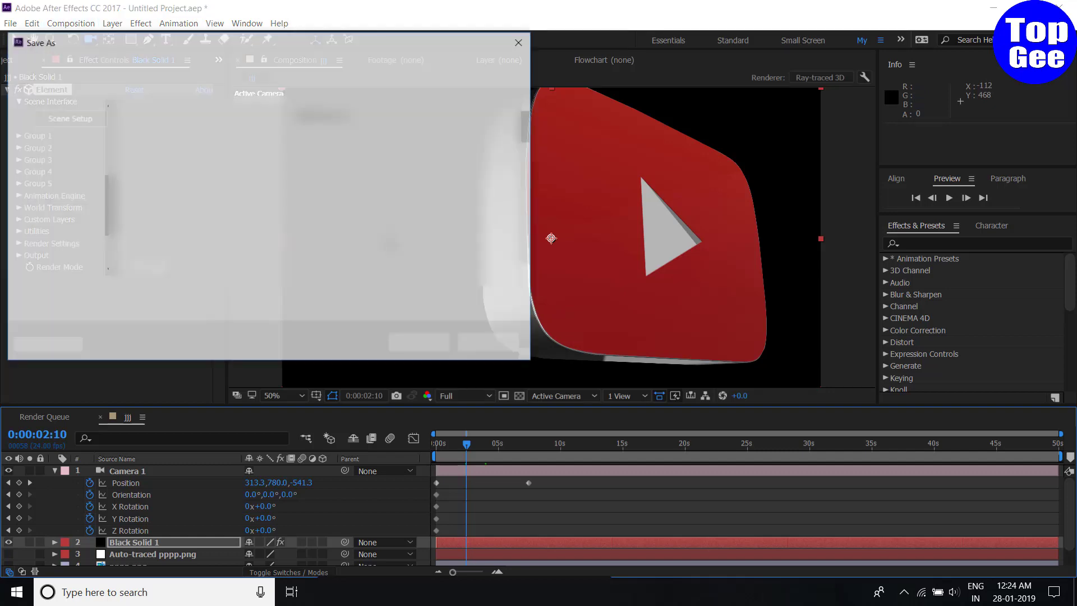
left_click(61, 147)
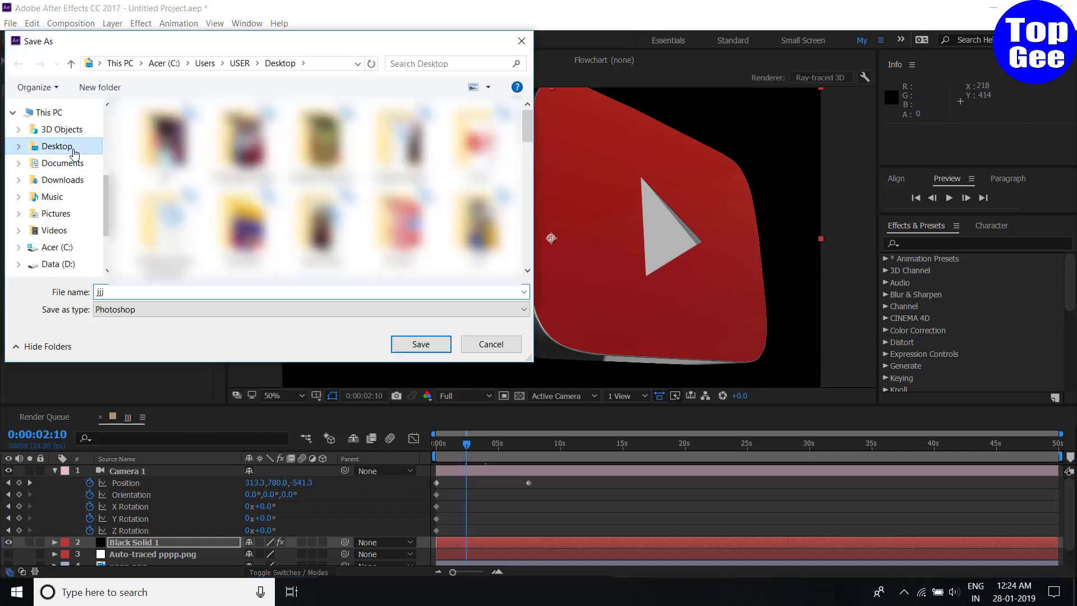
left_click(488, 346)
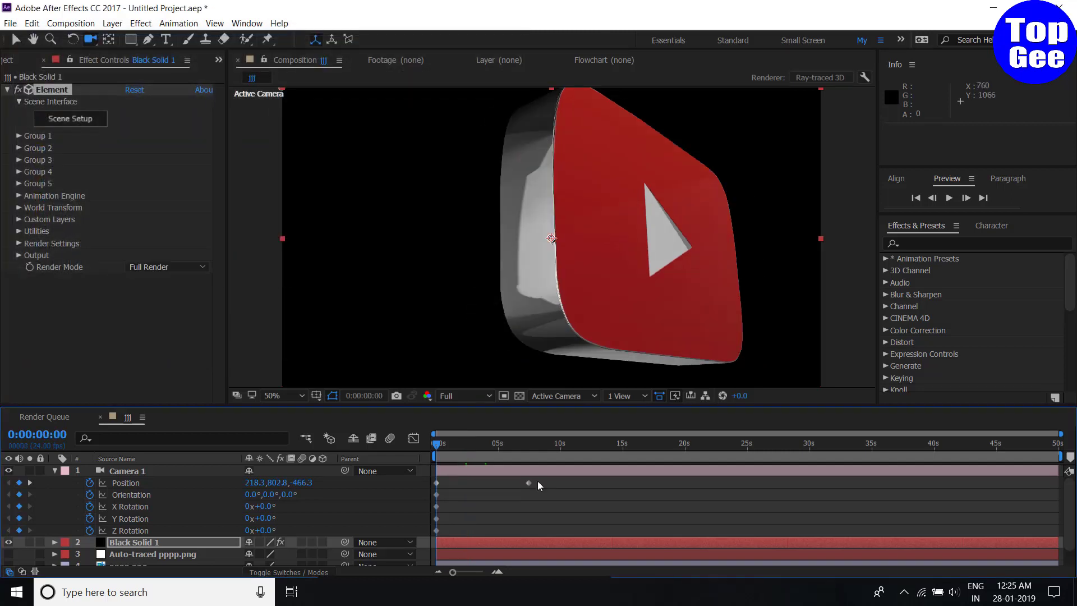